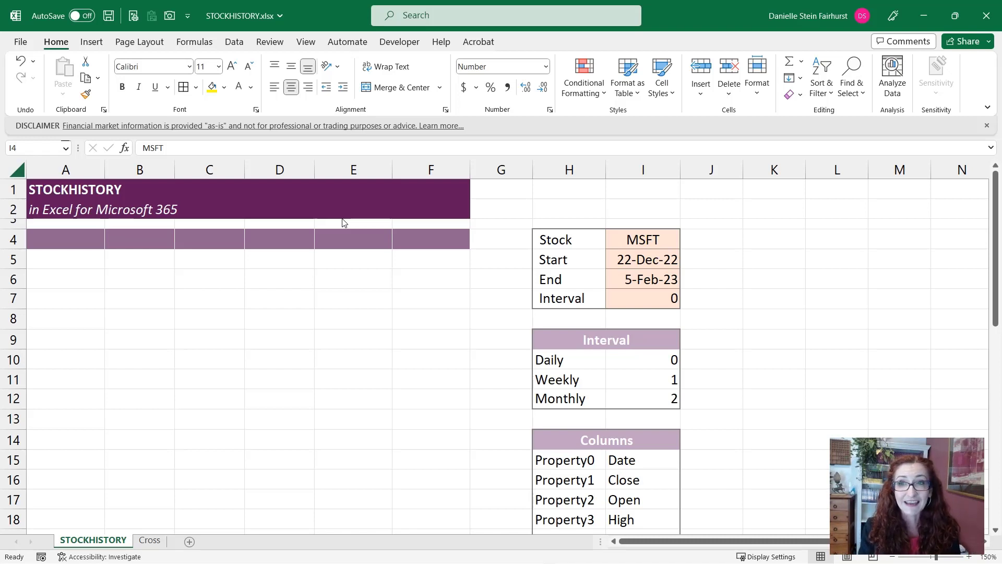
# Set the End date in I6 to =TODAY() and the Start date in I5 to =I6-45
pyautogui.click(671, 239)
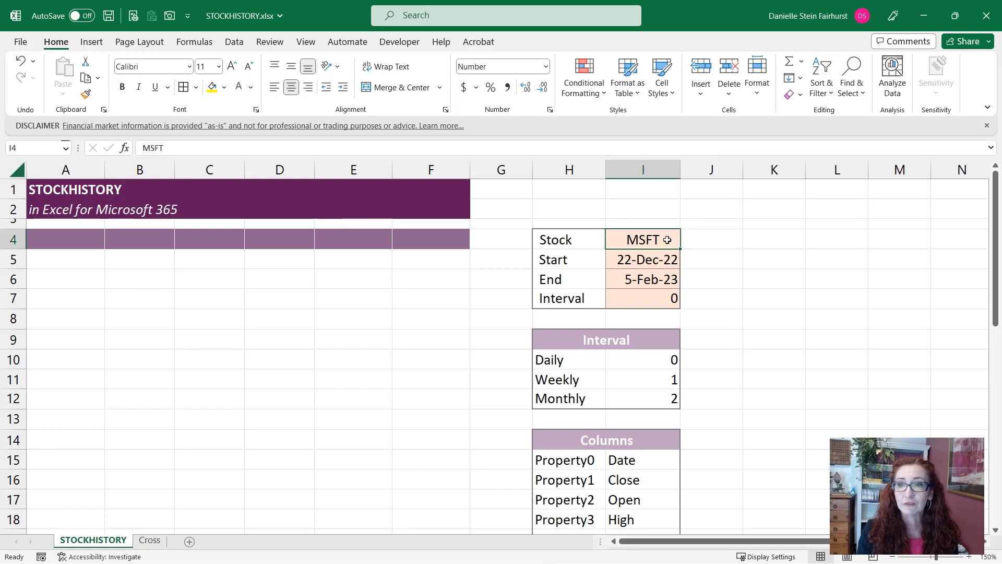
pyautogui.click(646, 259)
pyautogui.doubleClick(641, 280)
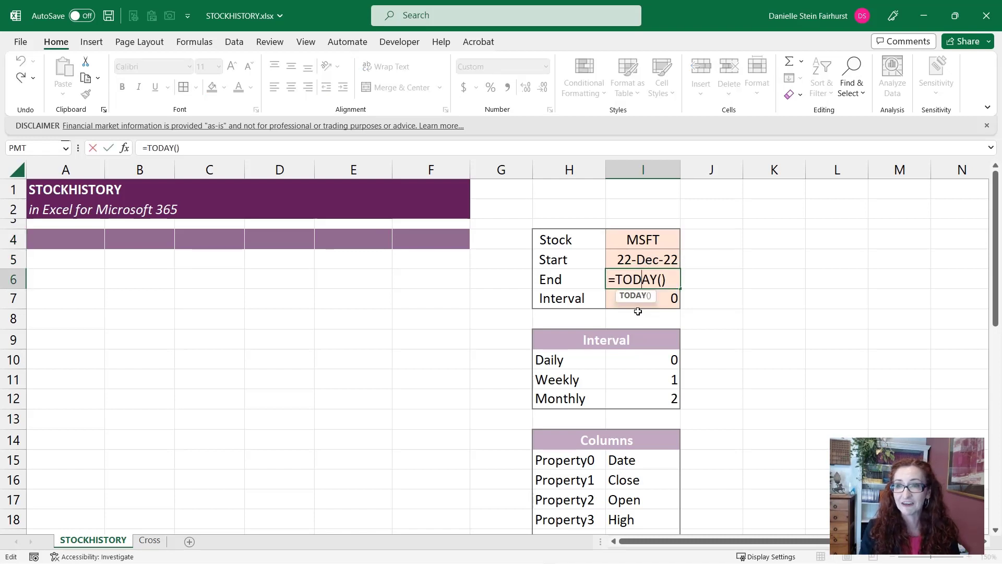
pyautogui.hotkey('ctrl', 'Return')
pyautogui.press('Up')
pyautogui.write('=I6-45')
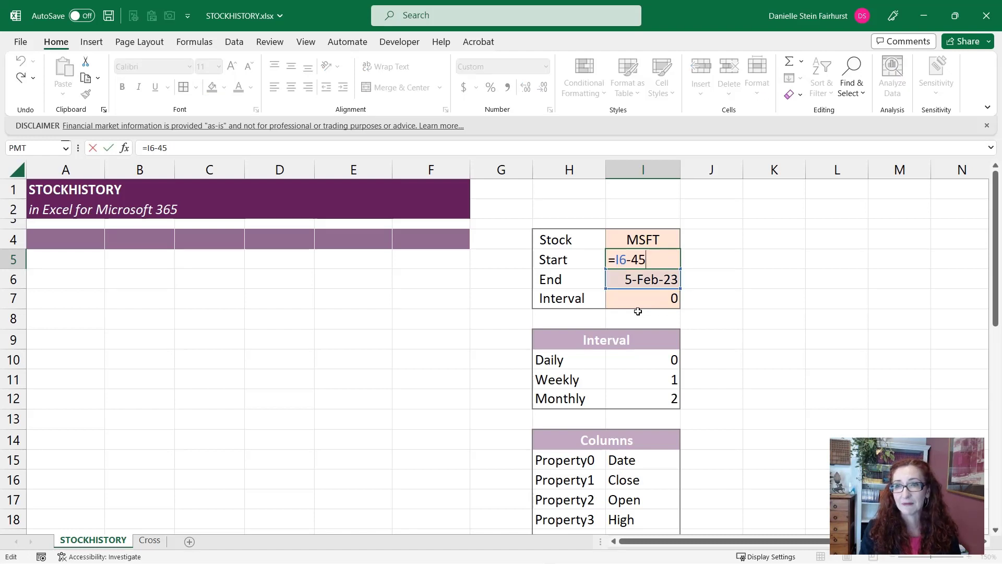
pyautogui.hotkey('ctrl', 'Return')
pyautogui.press('Down')
pyautogui.press('Down')
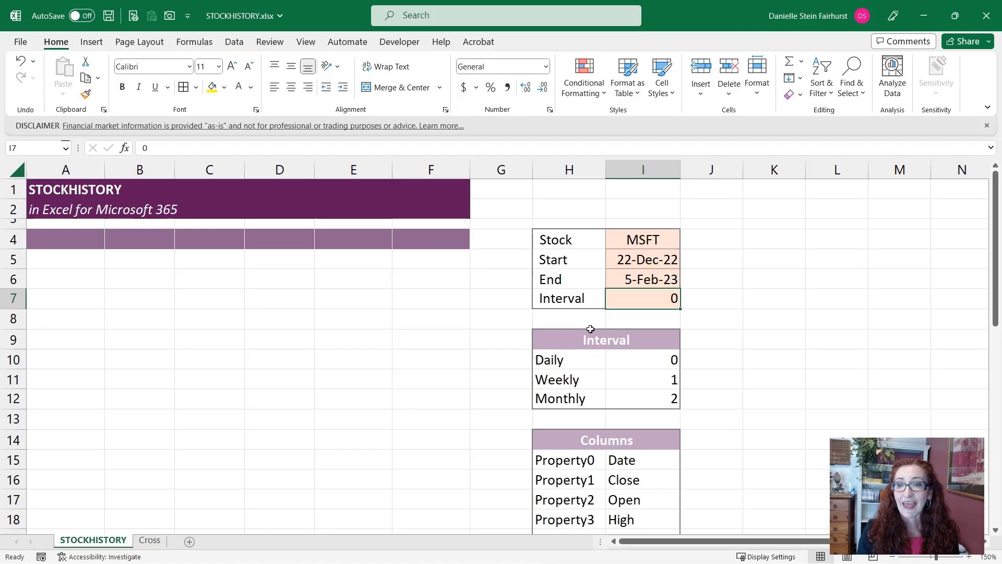
pyautogui.scroll(-1, 589, 329)
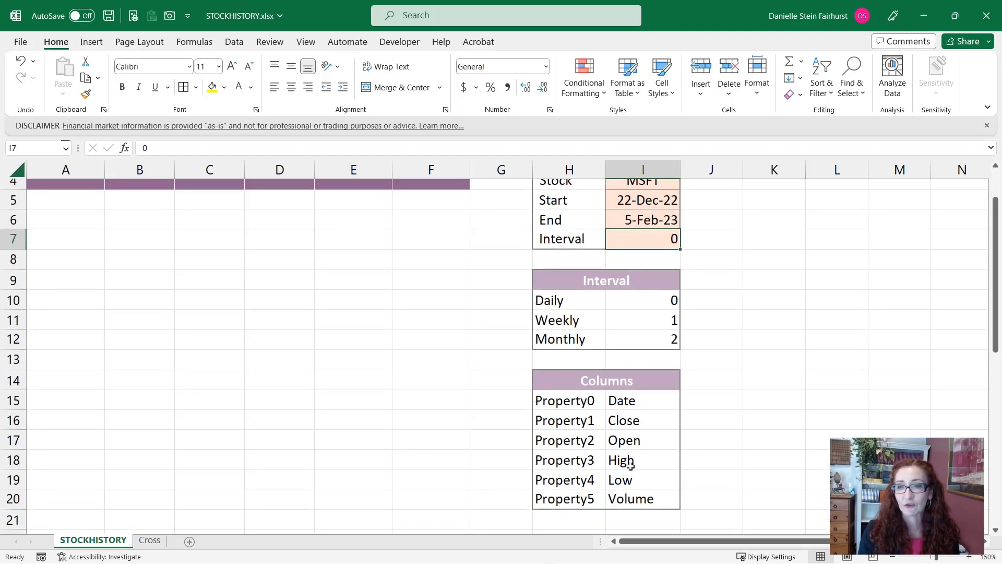
pyautogui.scroll(1, 621, 462)
pyautogui.click(636, 242)
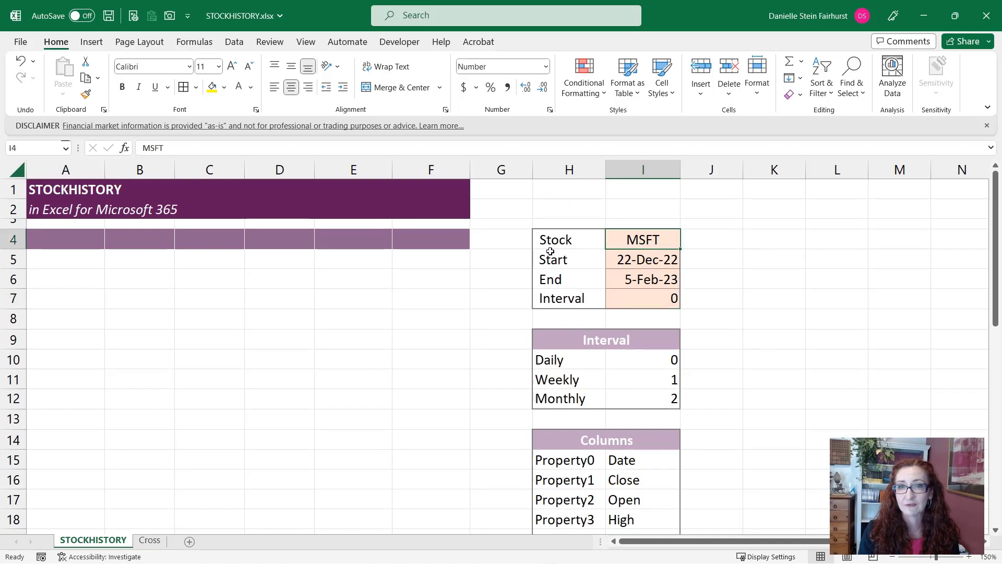
# Start a STOCKHISTORY formula in A4 that takes its symbol, dates and interval from I4:I7
pyautogui.click(83, 242)
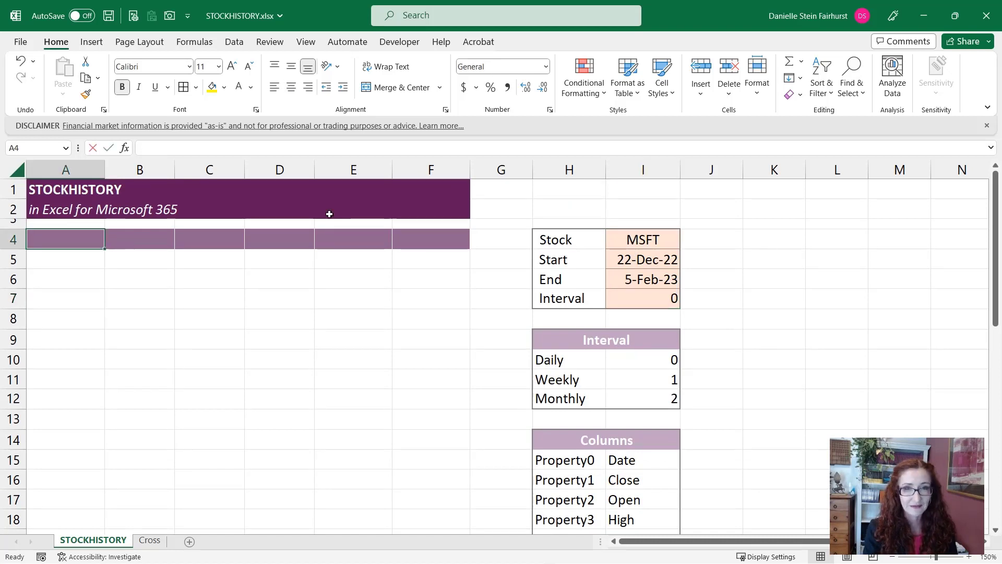
pyautogui.write('=stock')
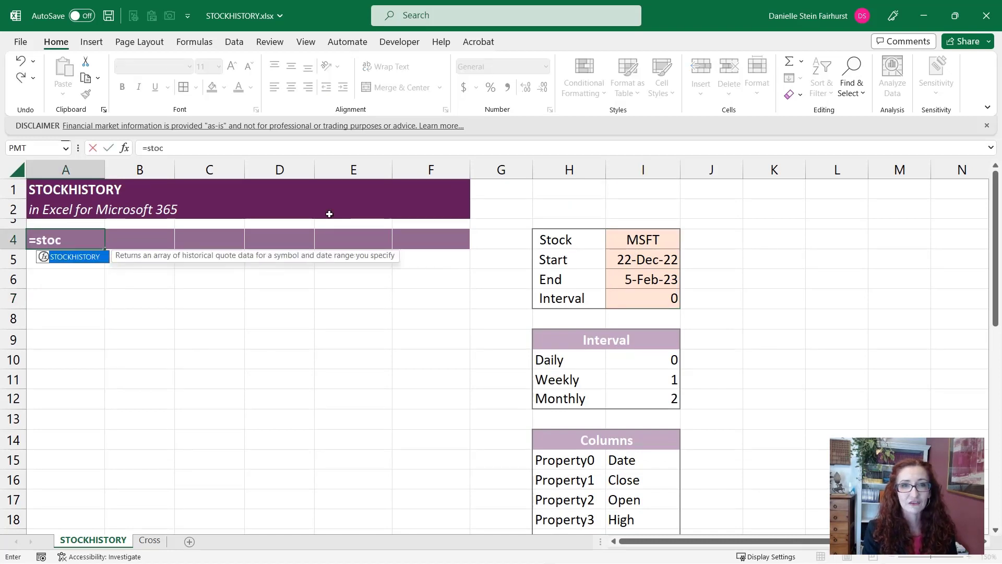
pyautogui.press('Tab')
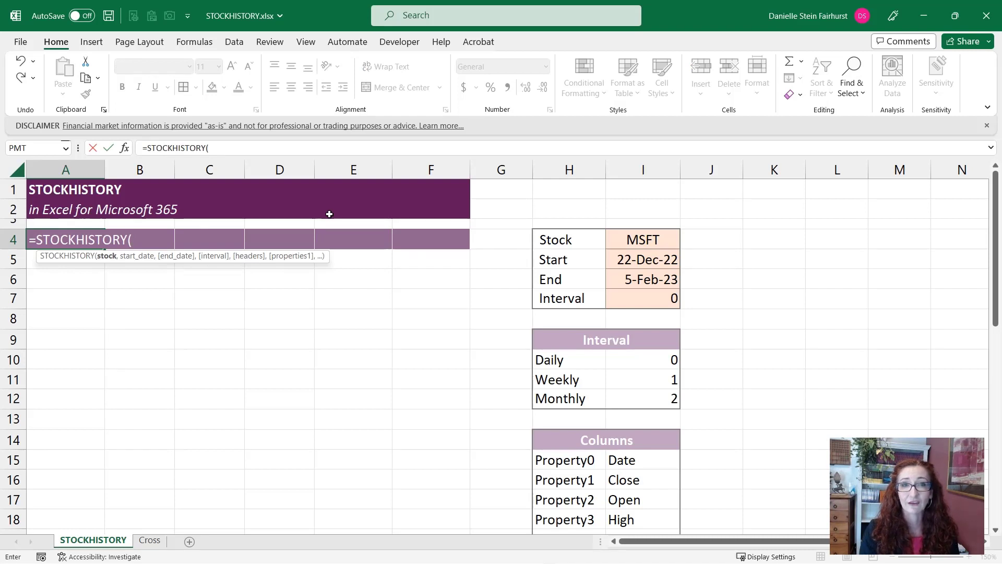
pyautogui.click(660, 240)
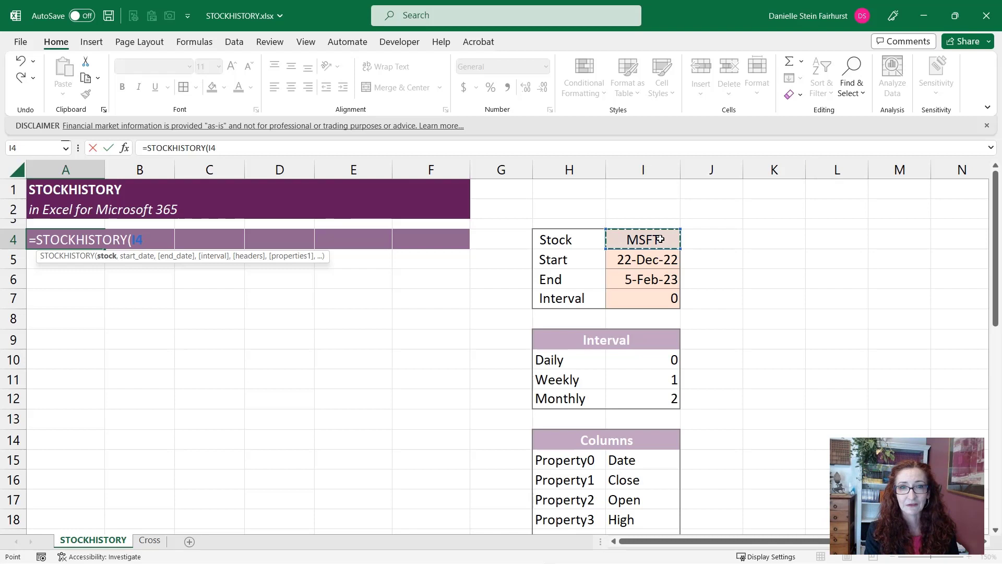
pyautogui.write(',')
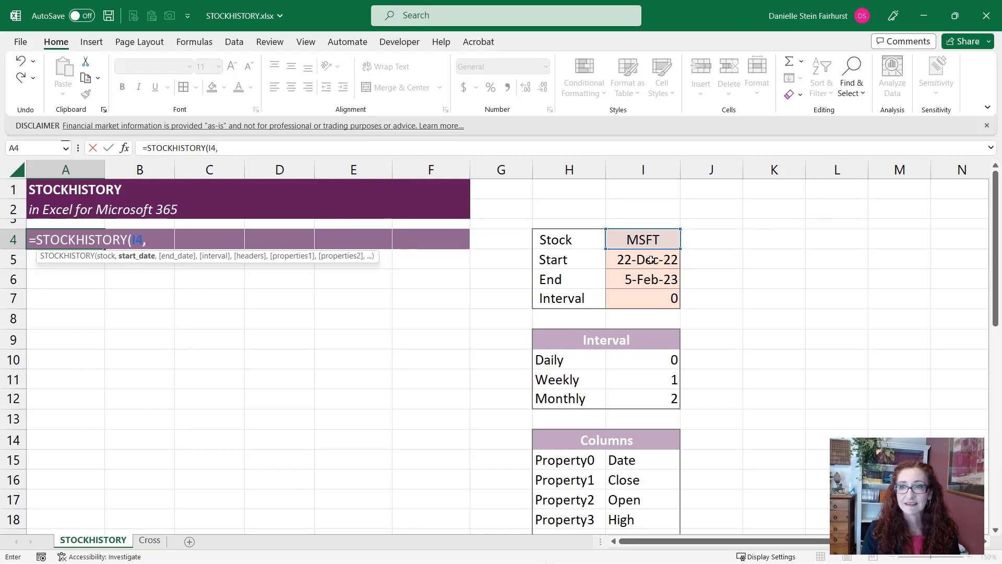
pyautogui.click(649, 260)
pyautogui.write(',')
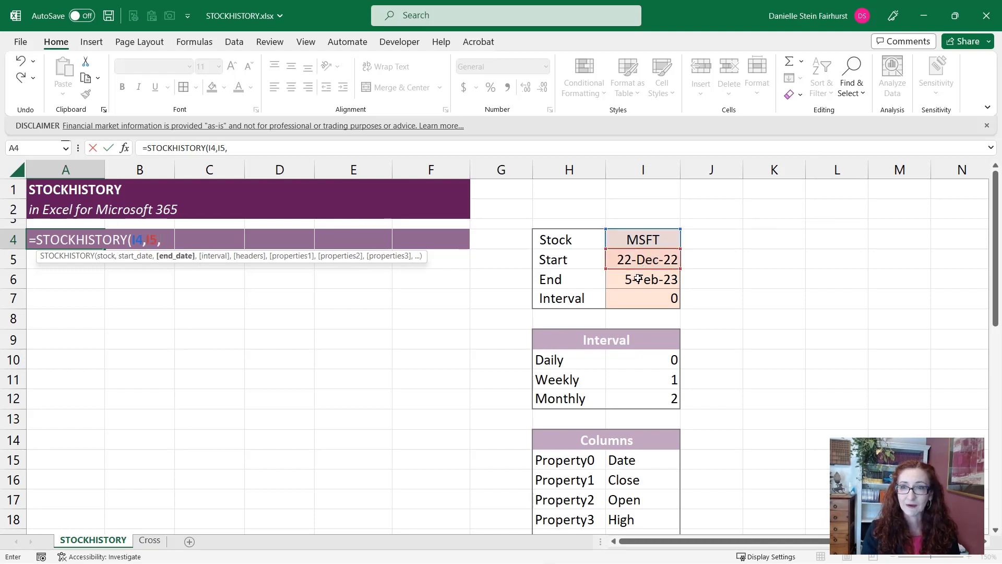
pyautogui.click(637, 282)
pyautogui.write(',')
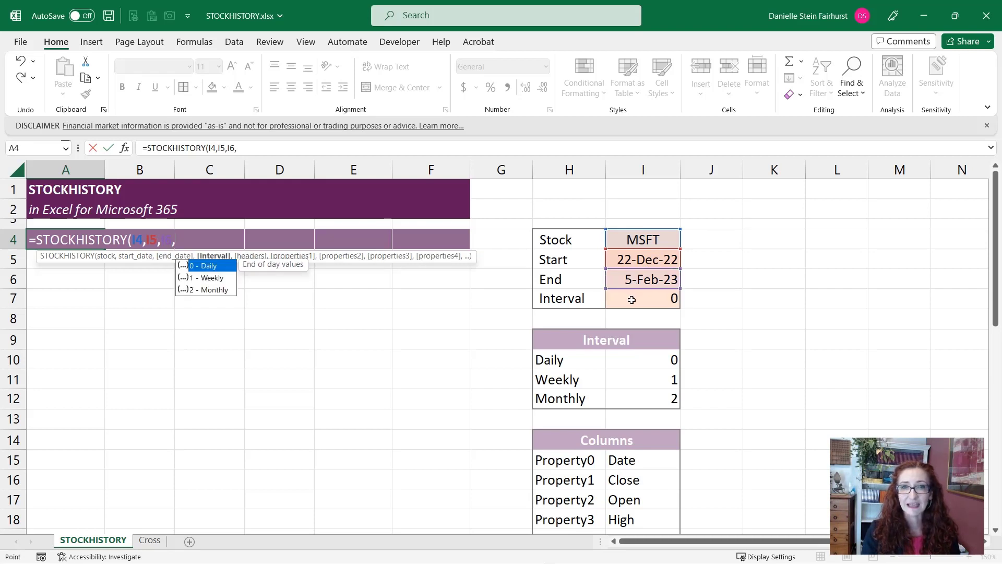
pyautogui.click(631, 299)
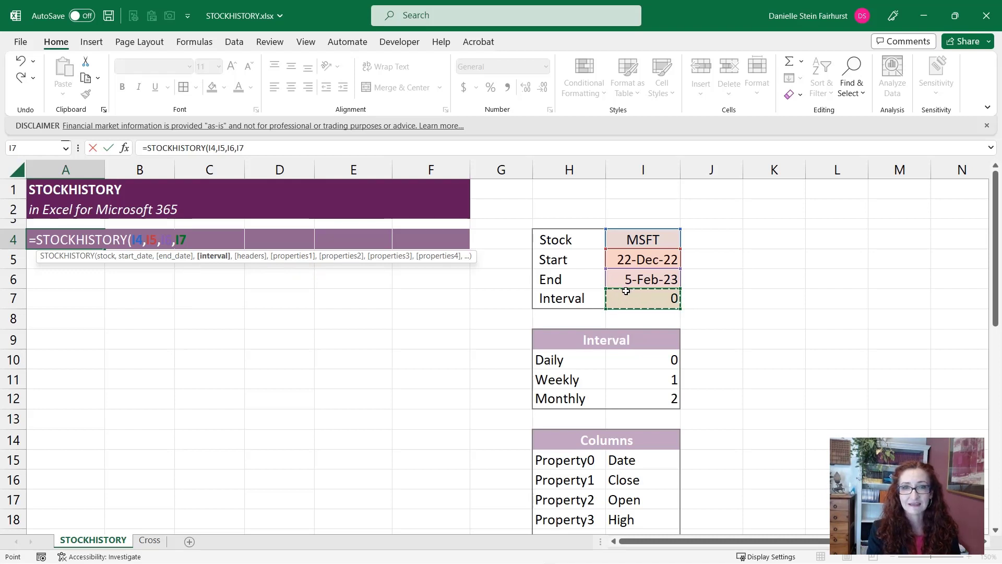
# Finish it with headers 1 and properties 0,1,2,3,4,5, entering =STOCKHISTORY(I4,I5,I6,I7,1,0,1,2,3,4,5)
pyautogui.write(',')
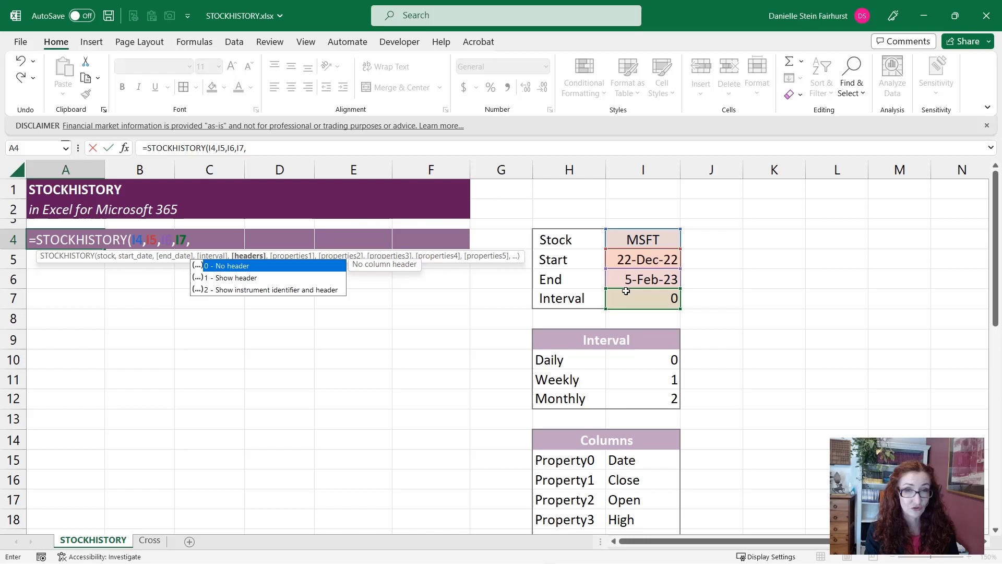
pyautogui.write('1,')
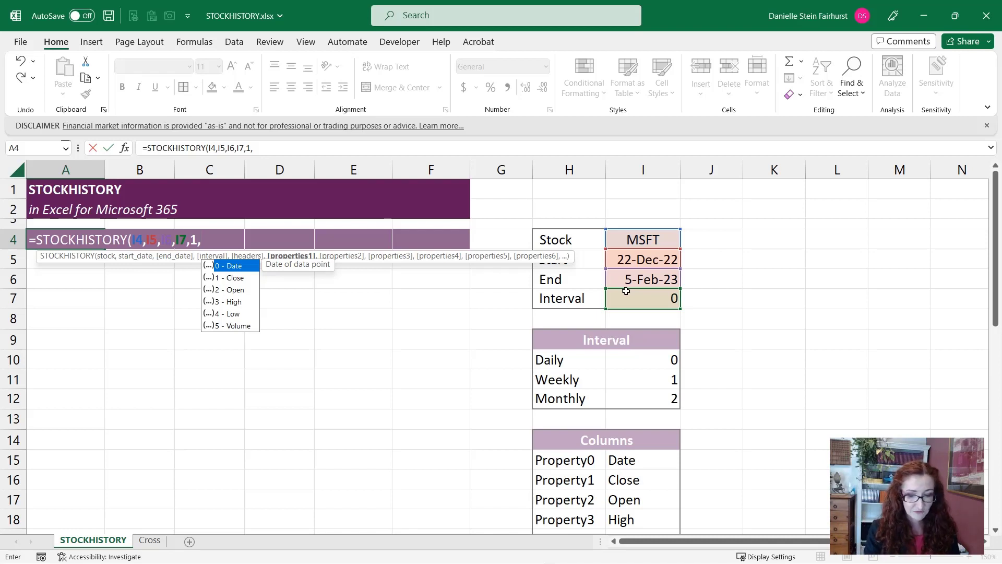
pyautogui.write('0,1')
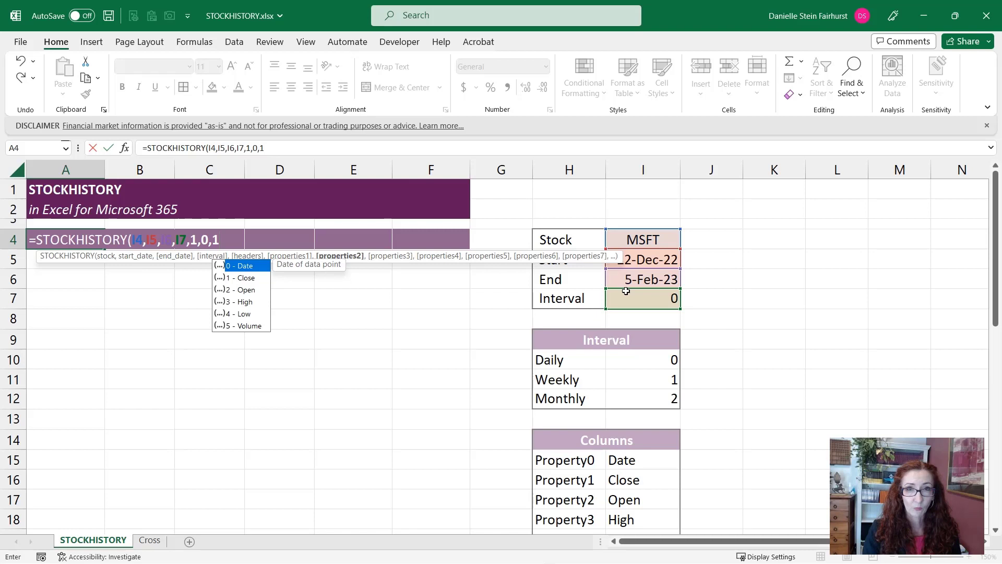
pyautogui.write(',2,3')
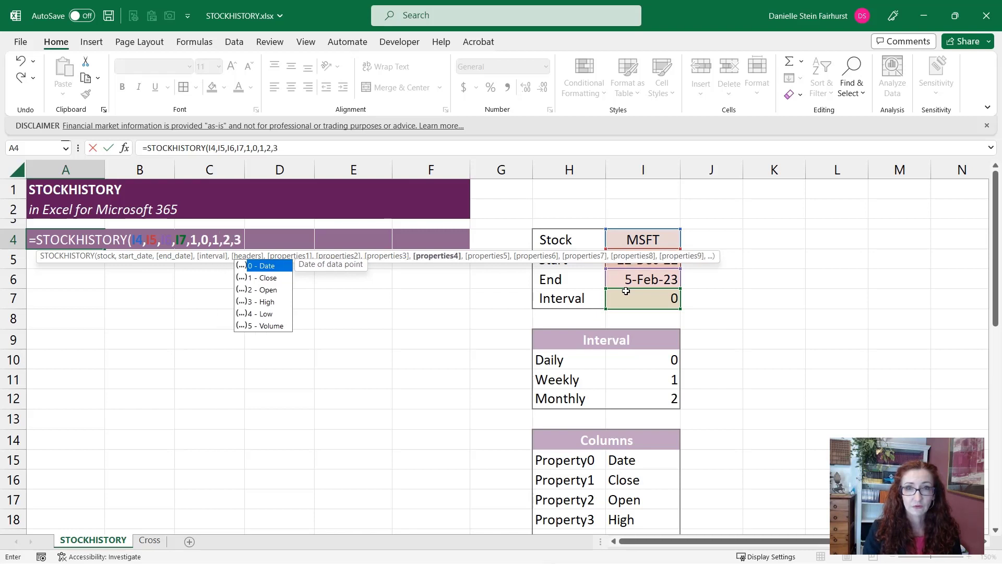
pyautogui.write(',4')
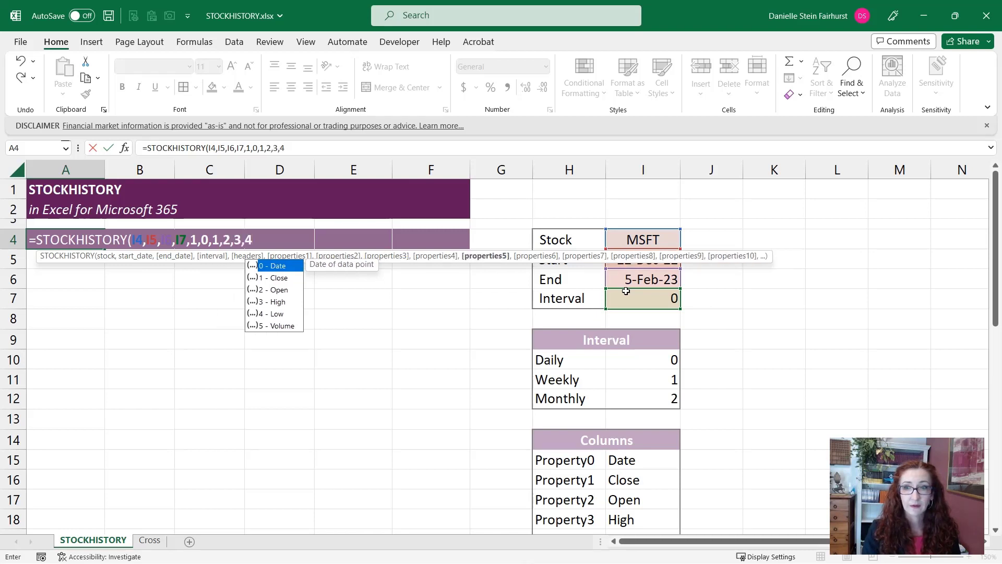
pyautogui.write(',5,')
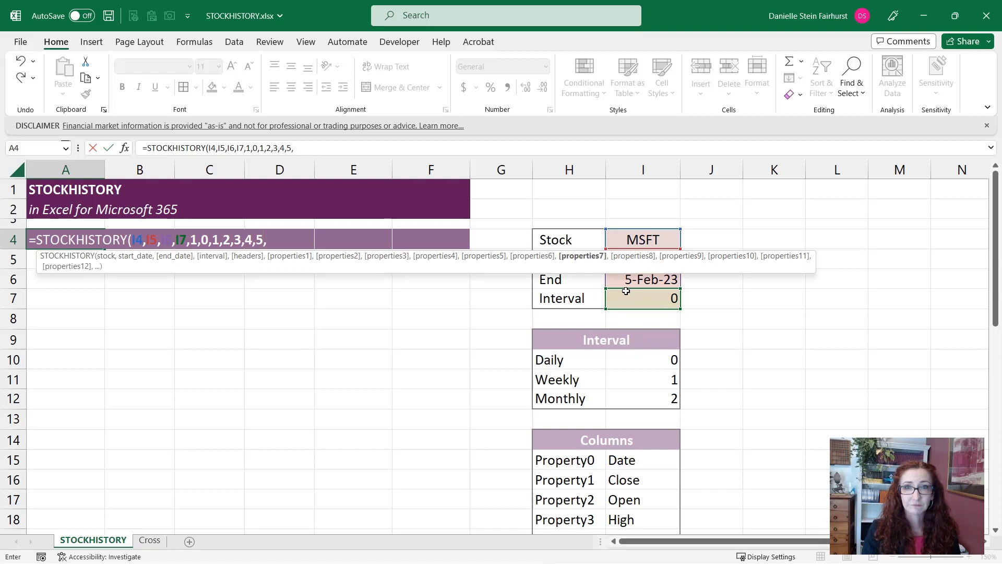
pyautogui.press('BackSpace')
pyautogui.write(')')
pyautogui.press('Return')
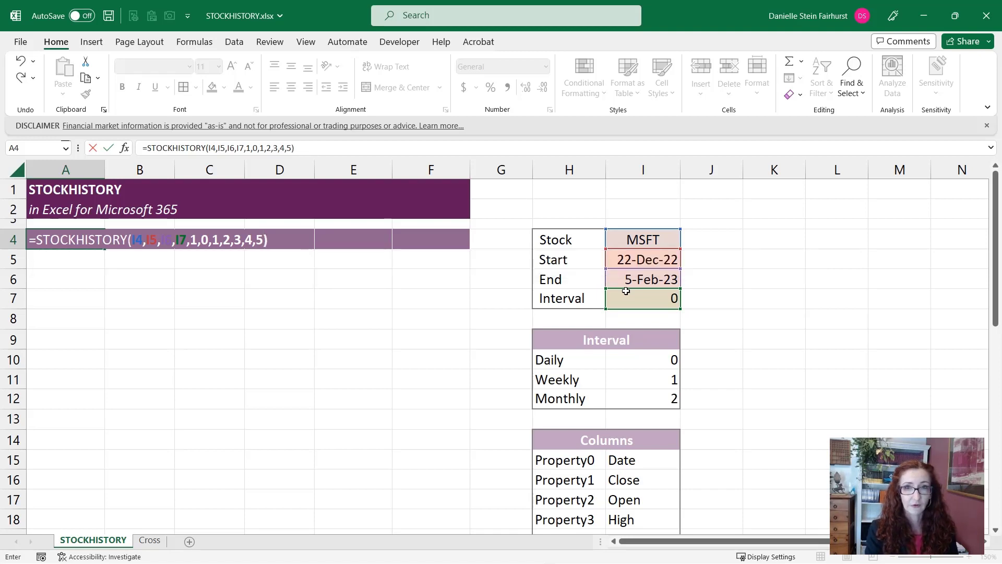
pyautogui.press('Up')
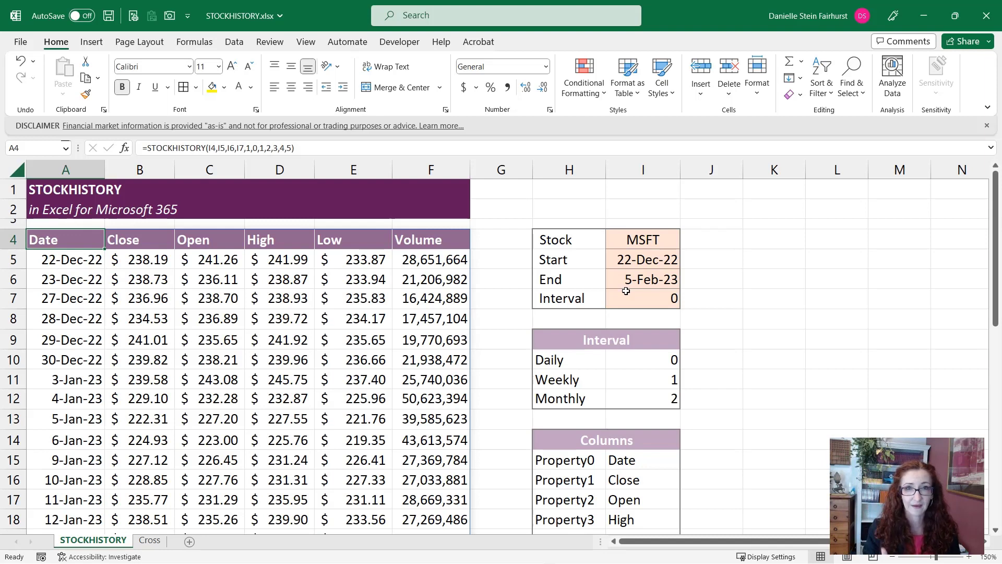
pyautogui.click(629, 283)
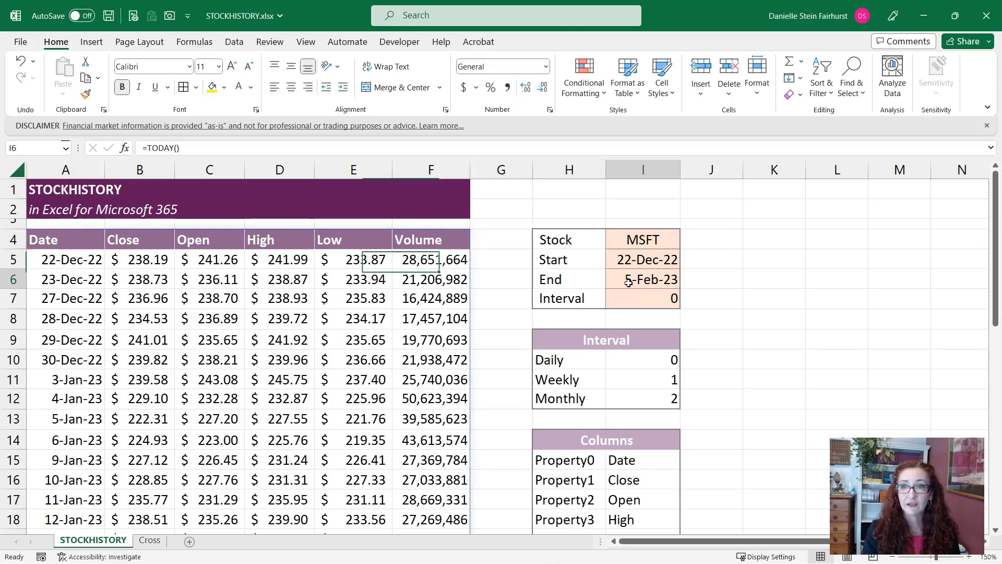
pyautogui.click(633, 262)
pyautogui.write('=I6-45')
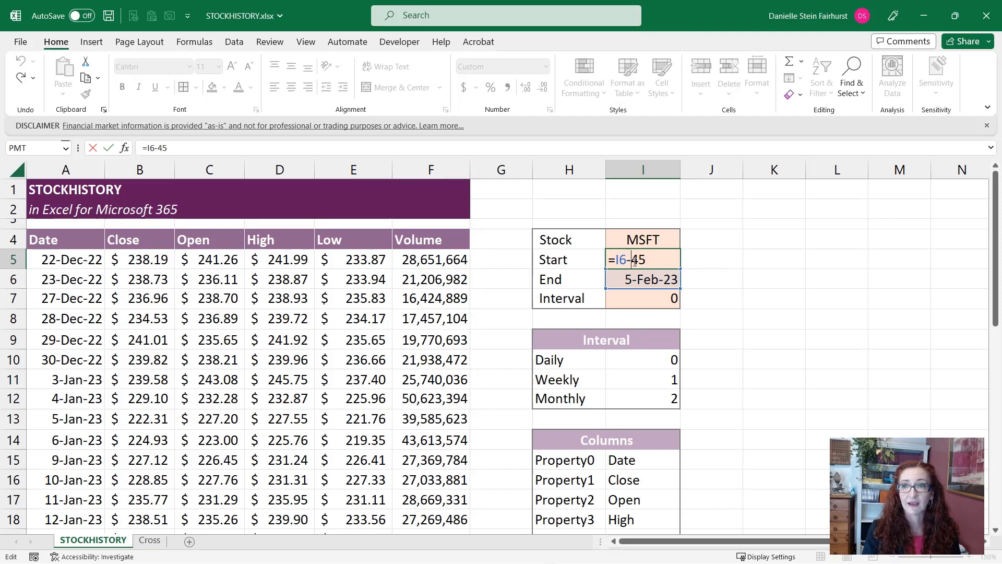
pyautogui.press('BackSpace')
pyautogui.press('BackSpace')
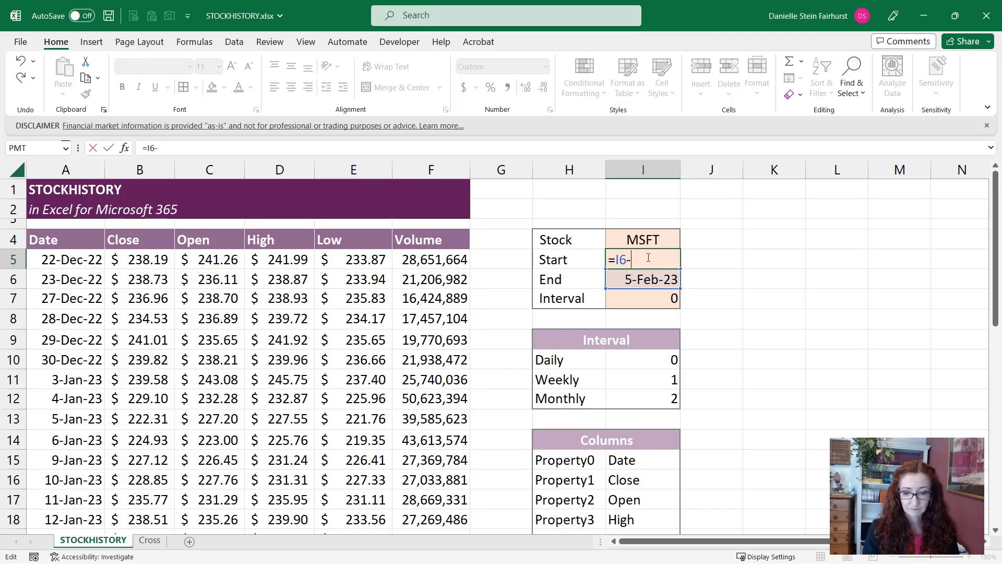
pyautogui.write('5')
pyautogui.press('Return')
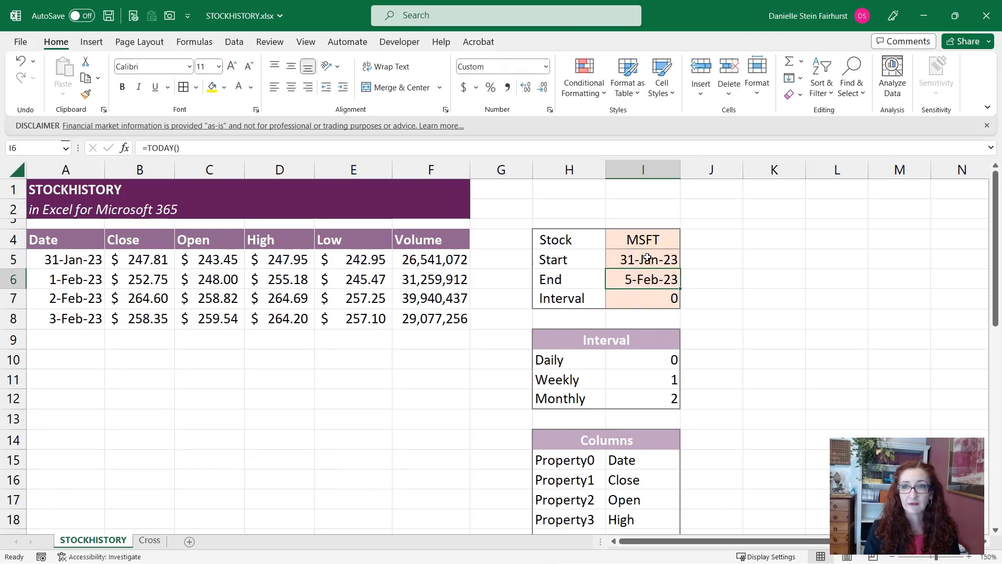
pyautogui.hotkey('ctrl', 'z')
pyautogui.click(611, 394)
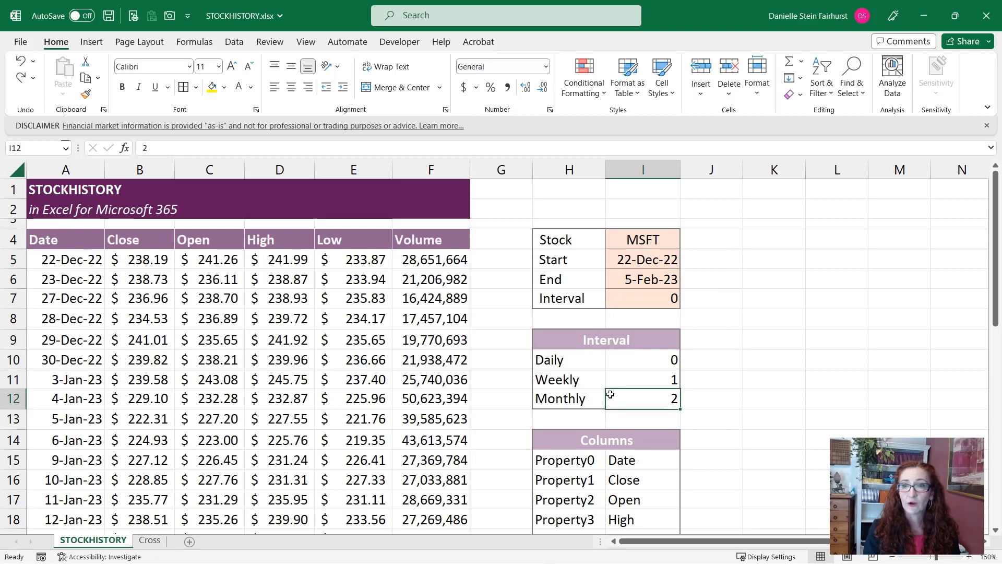
pyautogui.click(635, 299)
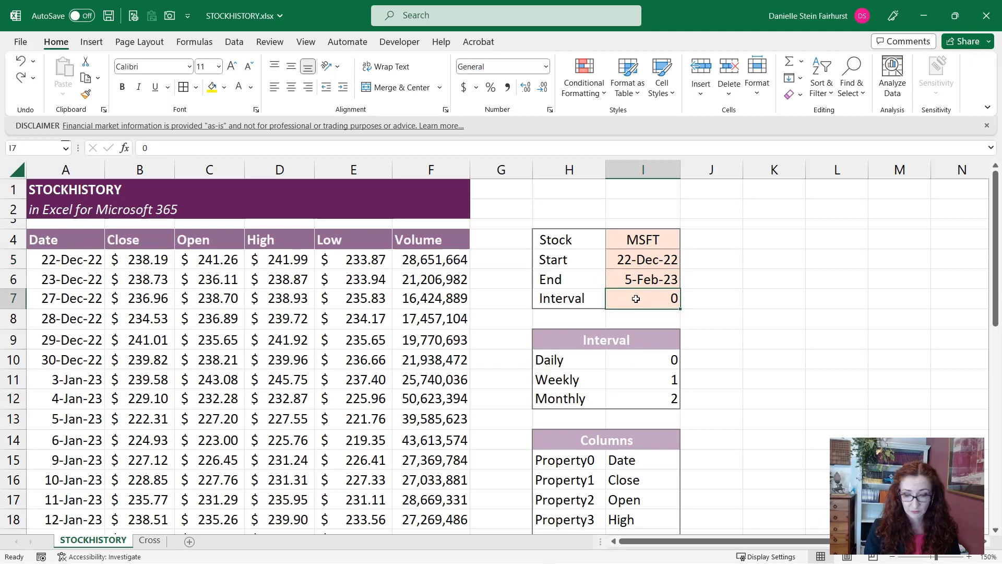
pyautogui.write('1')
pyautogui.press('Return')
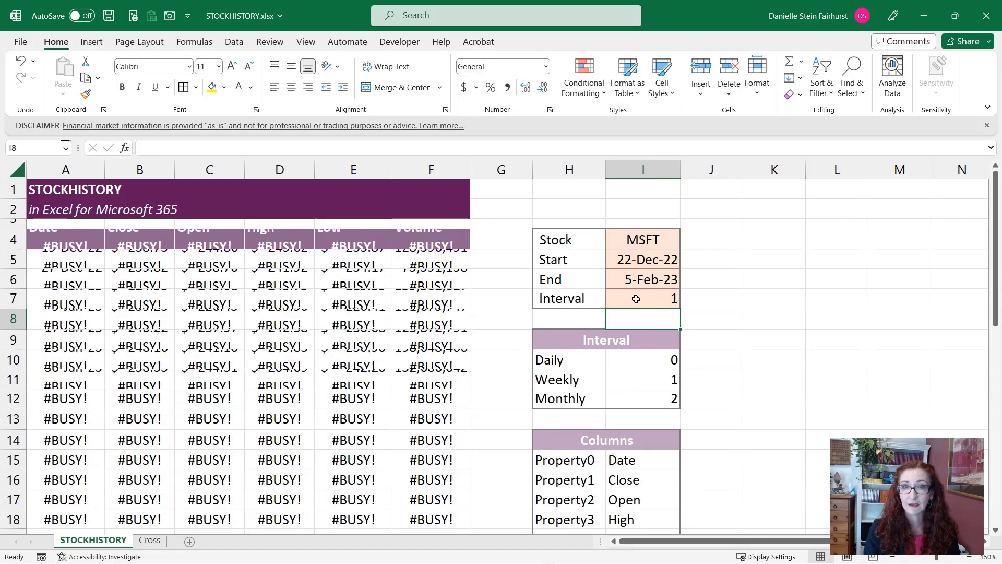
pyautogui.click(636, 299)
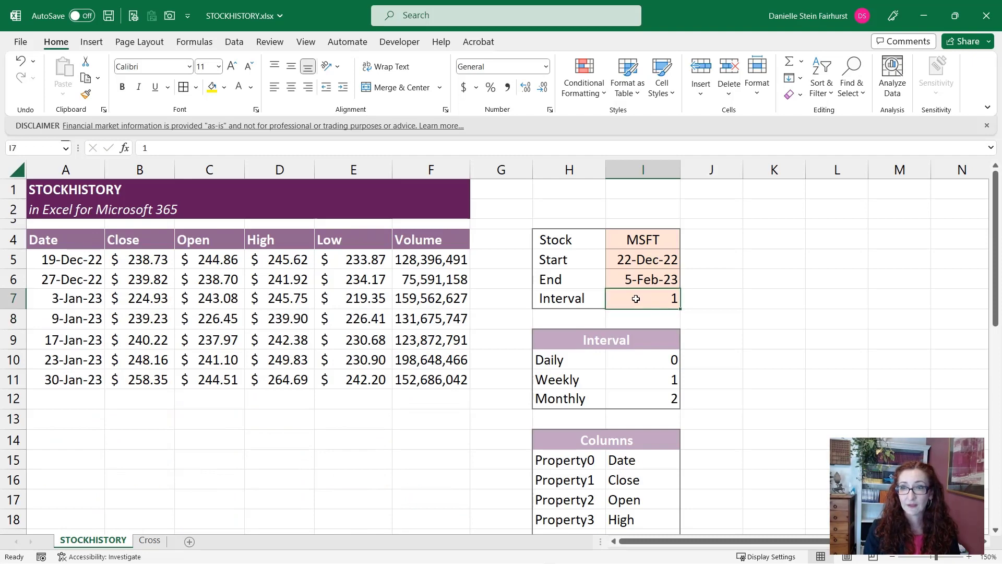
pyautogui.write('0')
pyautogui.press('Return')
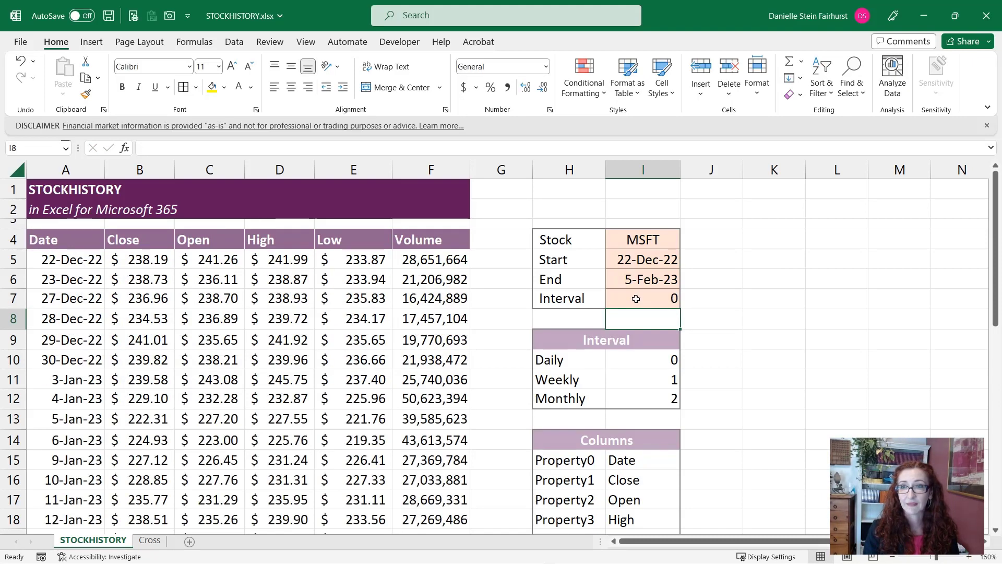
pyautogui.hotkey('ctrl', 'z')
pyautogui.hotkey('ctrl', 'z')
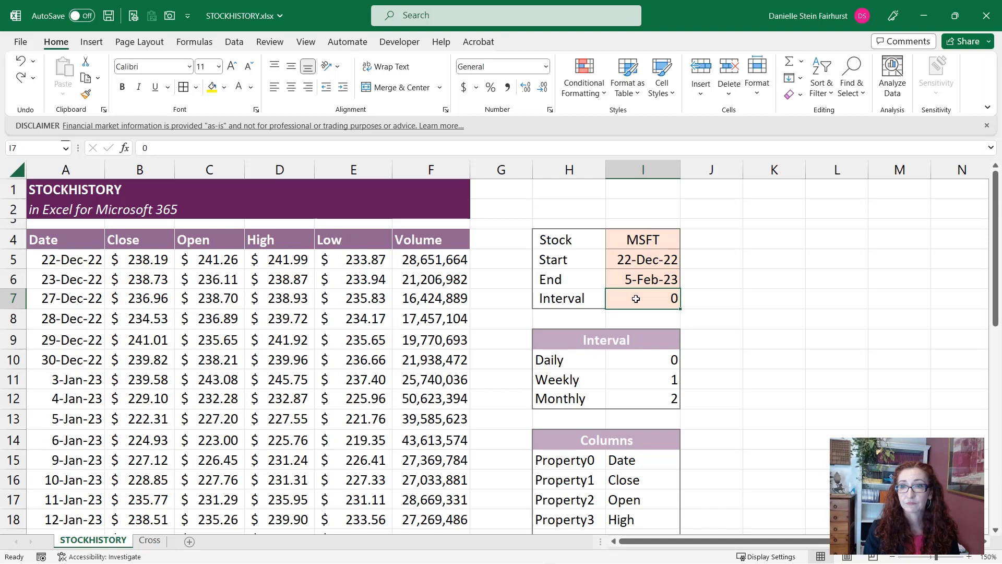
pyautogui.write('2')
pyautogui.press('Return')
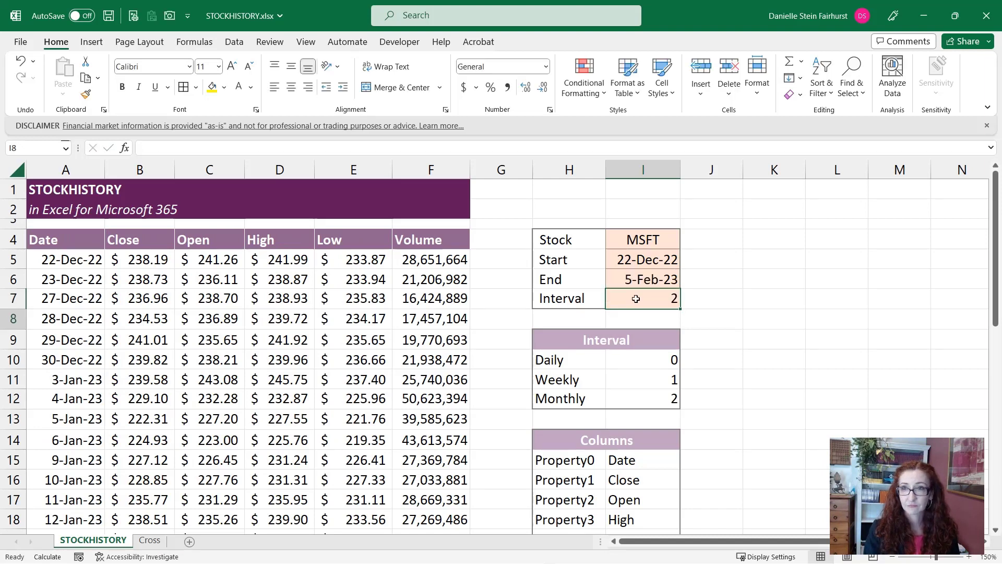
pyautogui.click(636, 298)
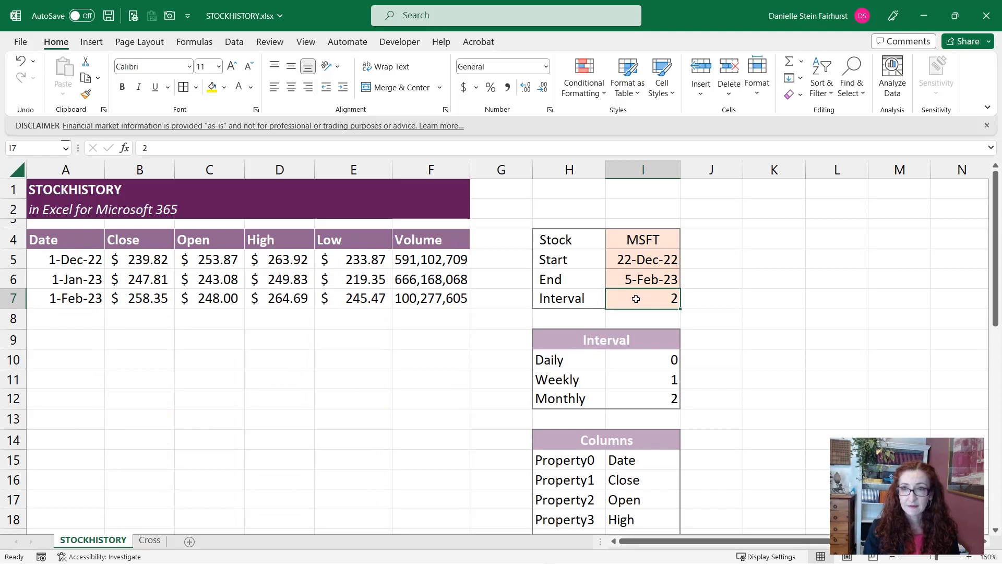
pyautogui.write('0')
pyautogui.press('Return')
pyautogui.press('Up')
pyautogui.press('Up')
pyautogui.press('Up')
pyautogui.press('Up')
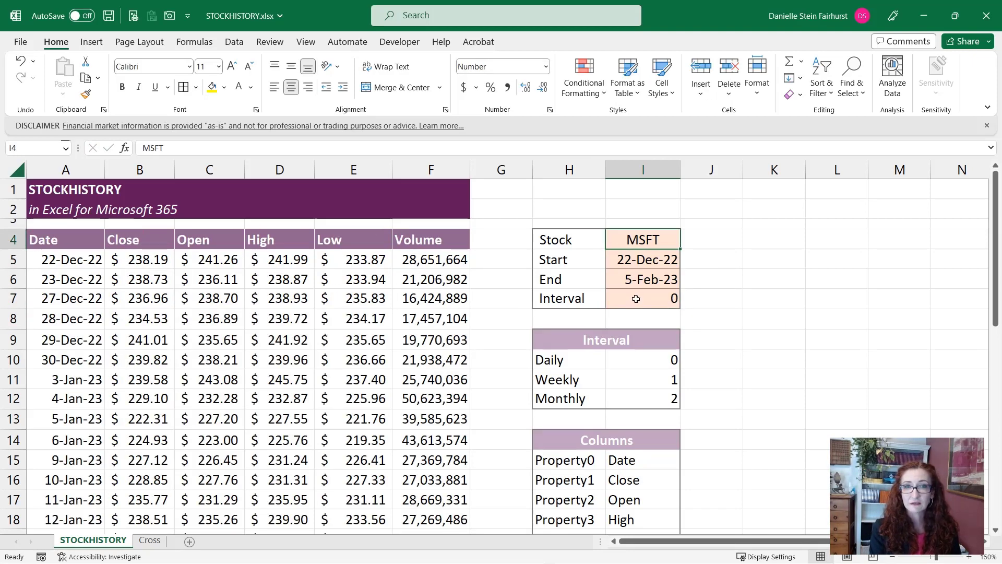
pyautogui.write('A')
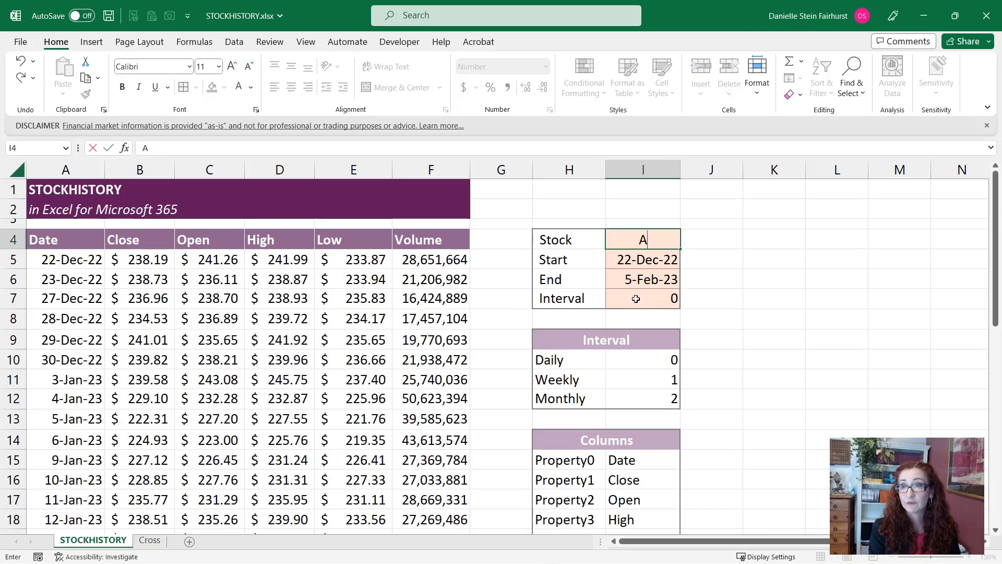
pyautogui.write('APL')
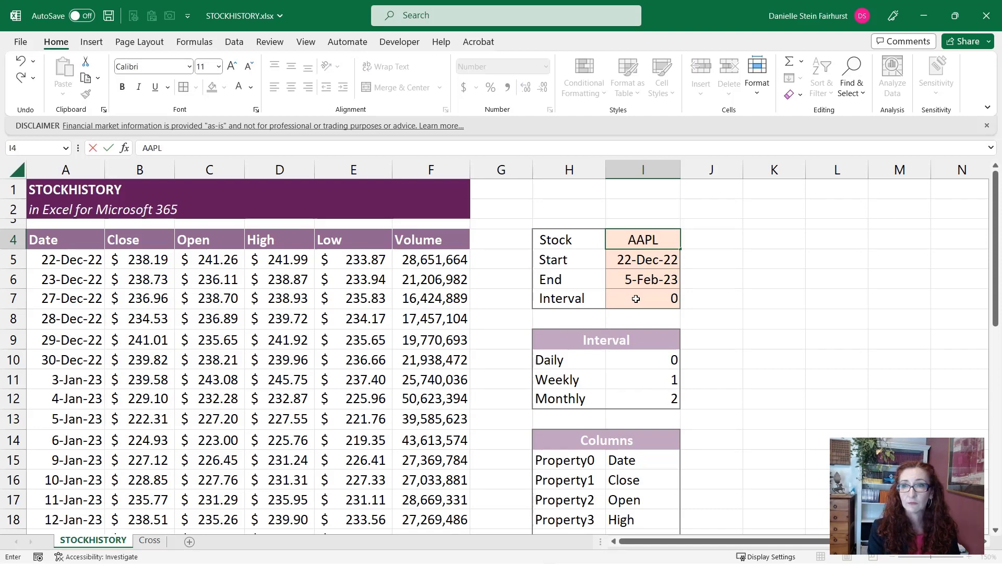
pyautogui.hotkey('ctrl', 'Return')
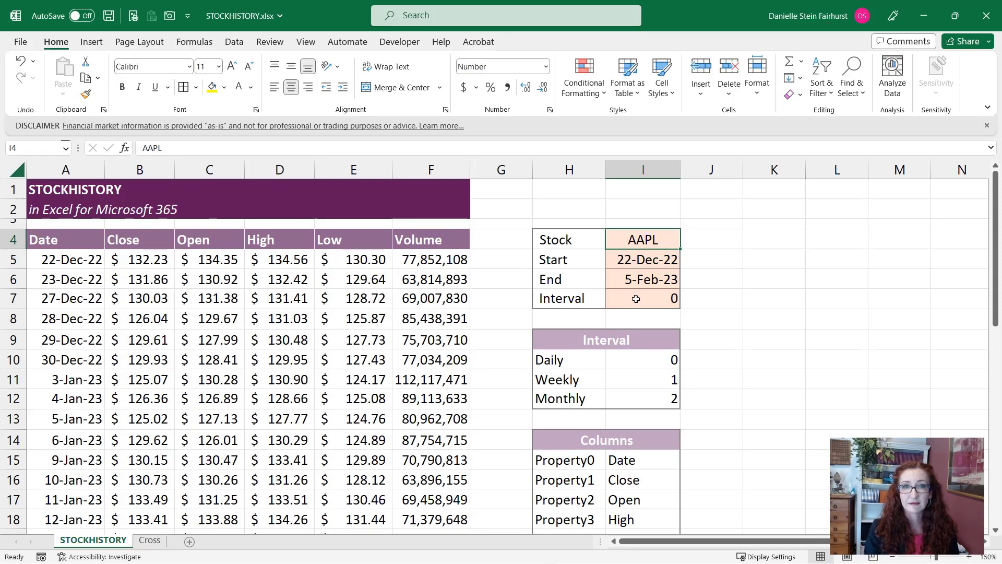
pyautogui.hotkey('ctrl', 'z')
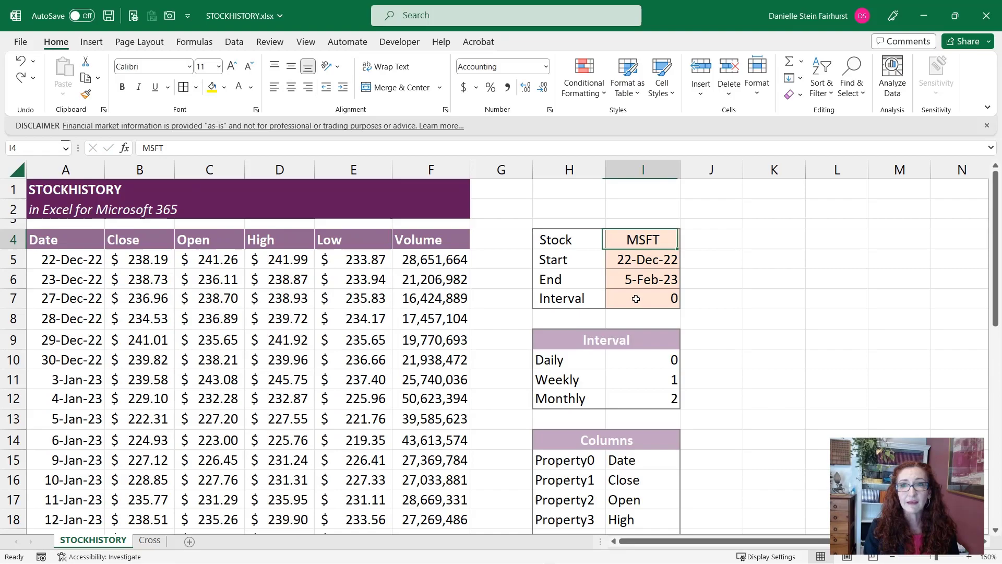
# On the Cross sheet, enter AUD/USD in B5 and CAD/USD in C5
pyautogui.click(71, 258)
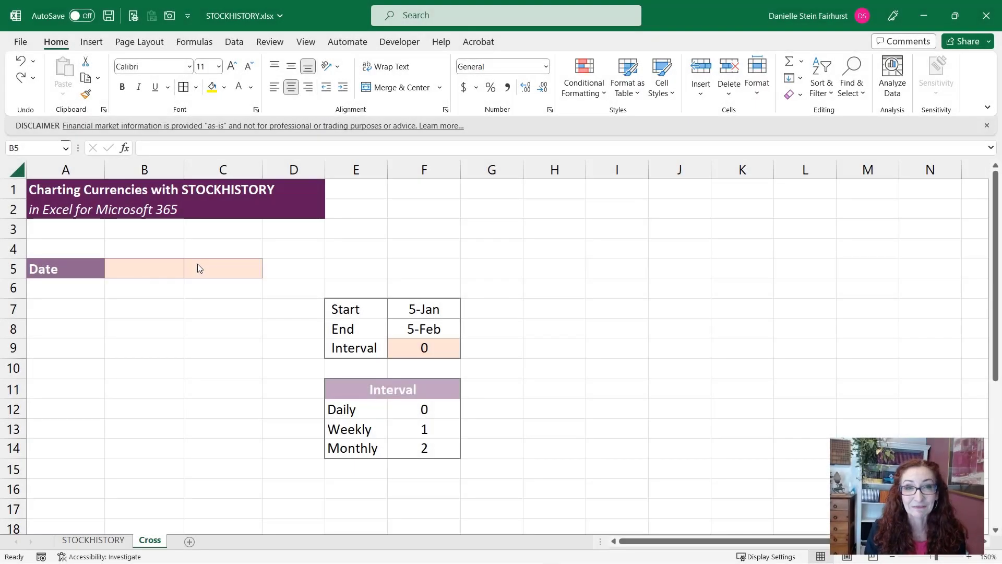
pyautogui.click(170, 265)
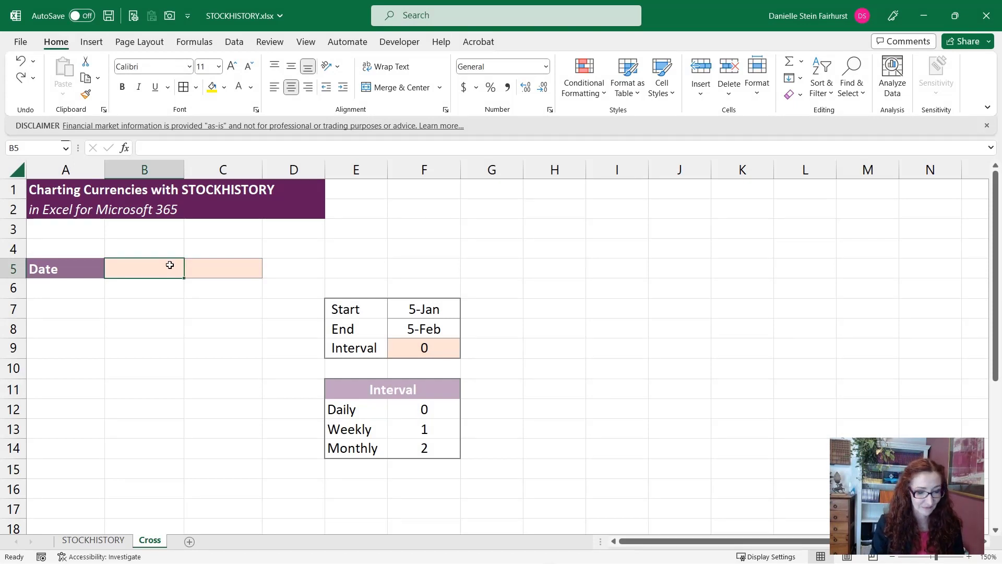
pyautogui.write('AUD')
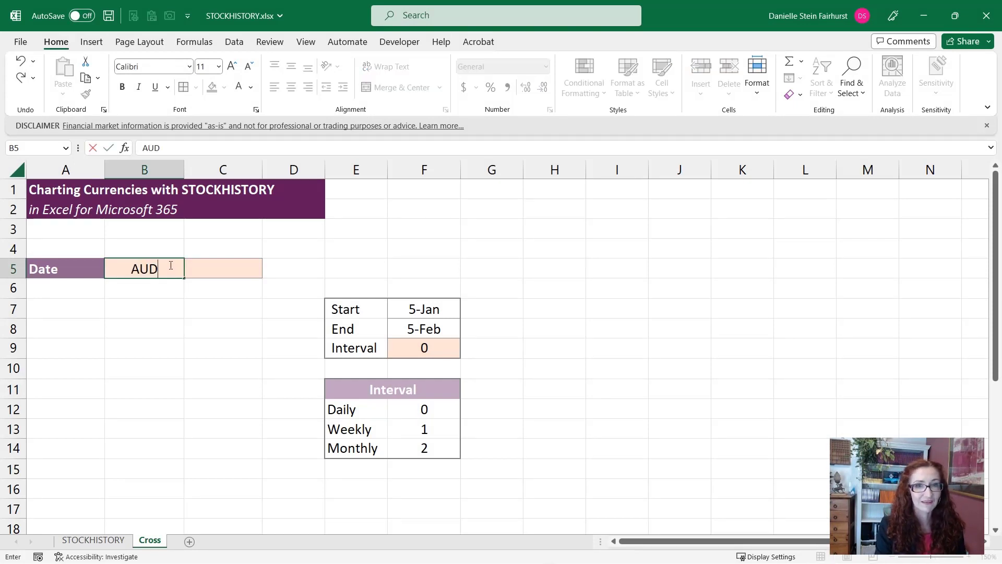
pyautogui.write('/')
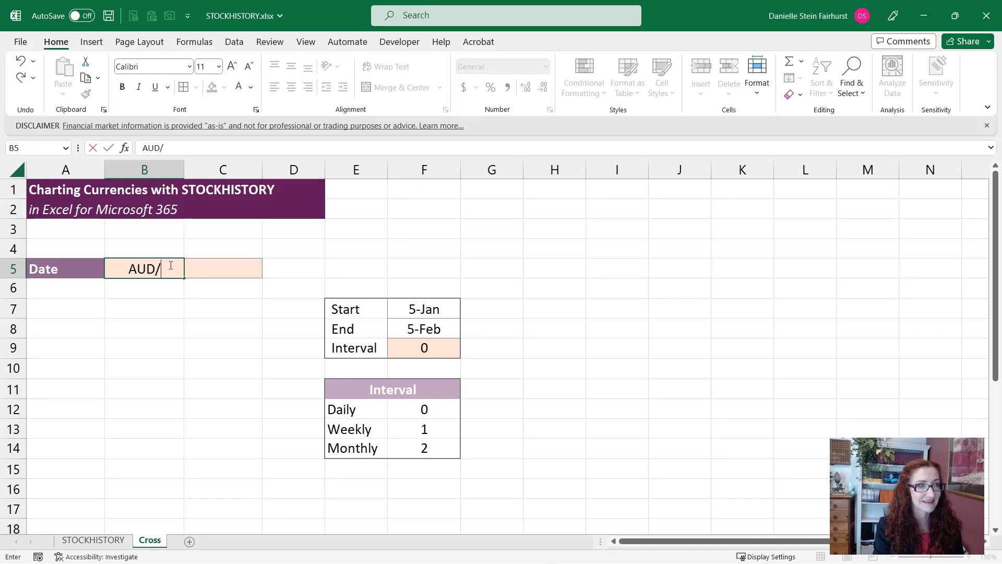
pyautogui.write('SU')
pyautogui.press('BackSpace')
pyautogui.press('BackSpace')
pyautogui.write('USD')
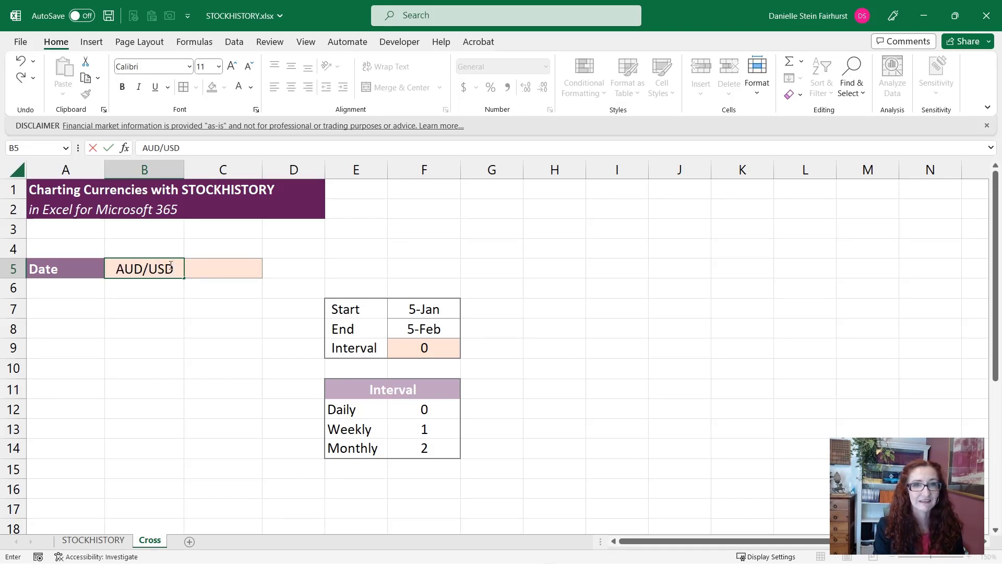
pyautogui.press('Return')
pyautogui.press('Up')
pyautogui.press('Right')
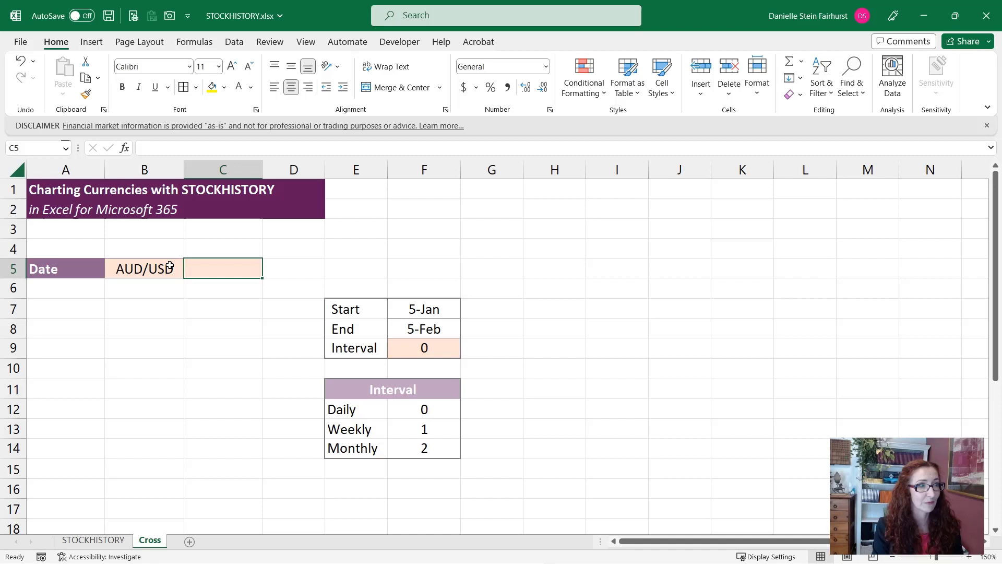
pyautogui.write('CAD/')
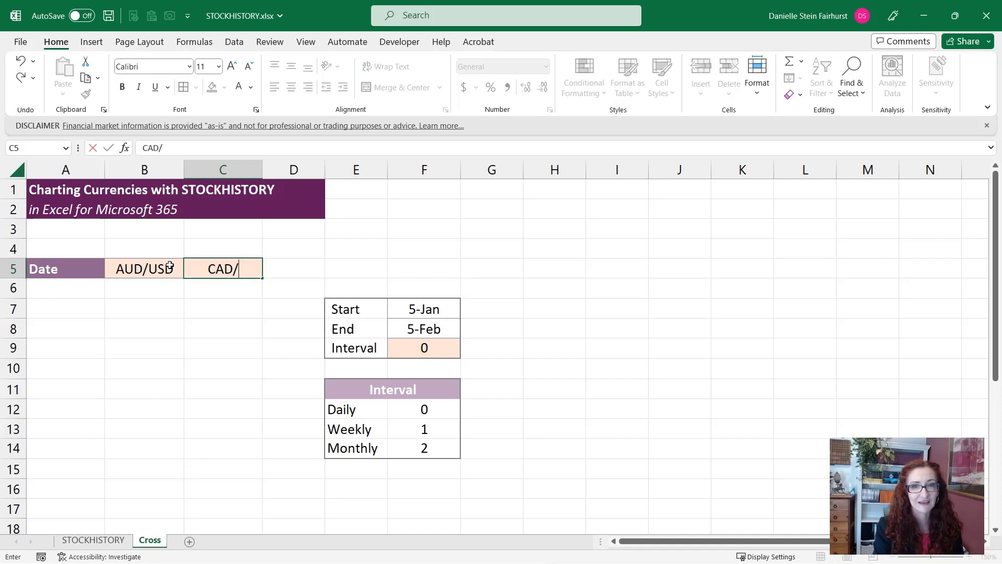
pyautogui.write('USD')
pyautogui.press('Return')
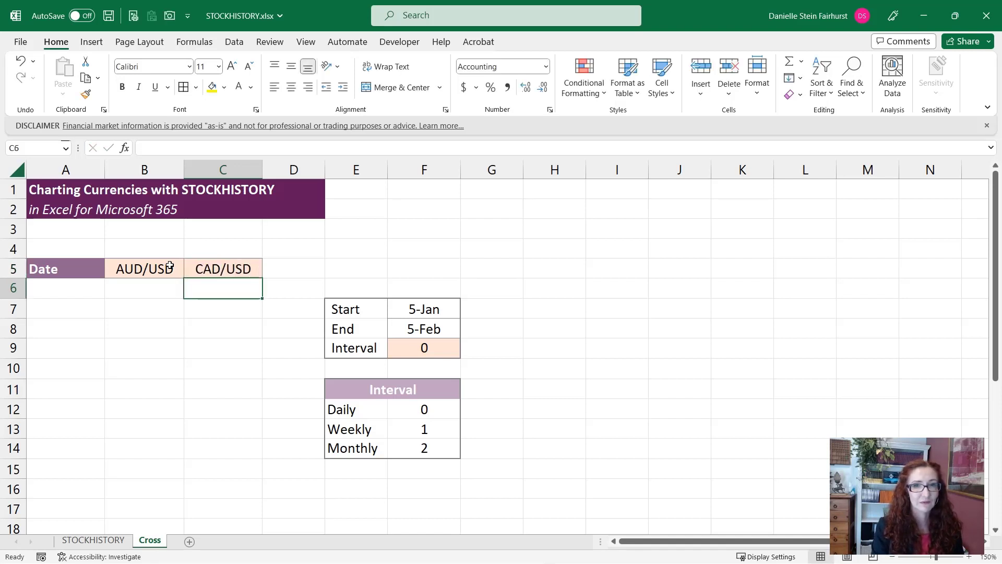
pyautogui.press('Up')
pyautogui.click(409, 308)
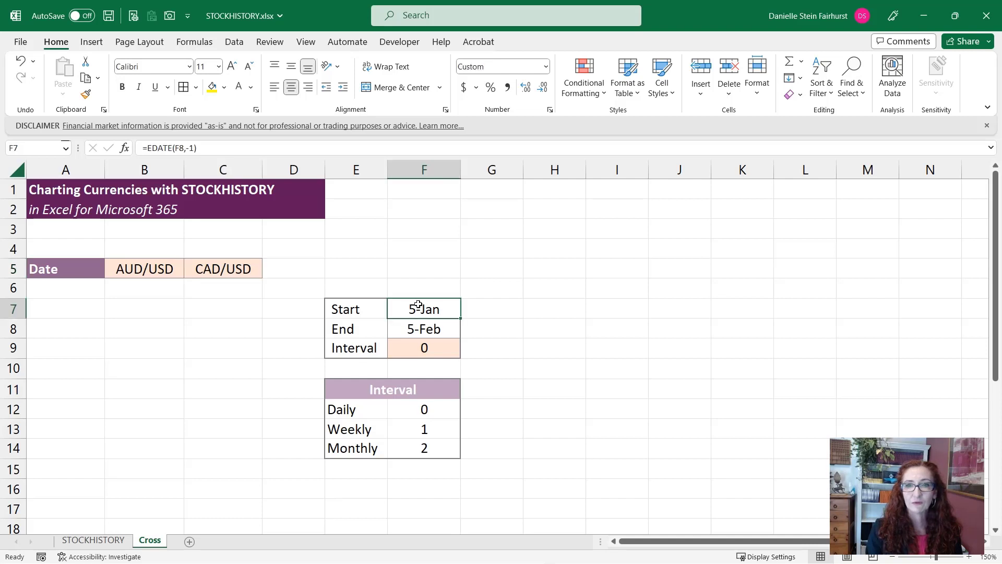
pyautogui.click(409, 327)
pyautogui.doubleClick(410, 327)
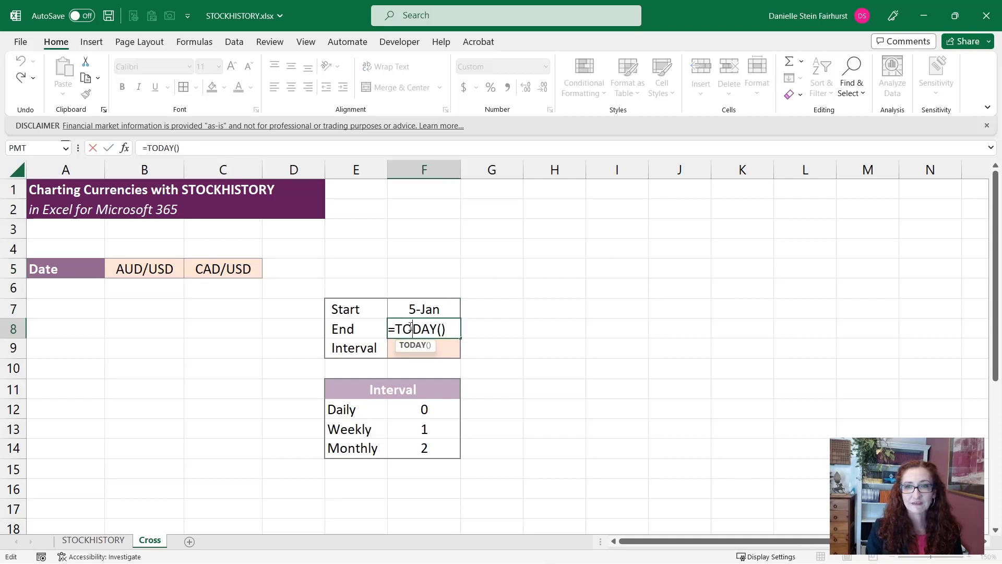
pyautogui.press('Escape')
pyautogui.doubleClick(408, 308)
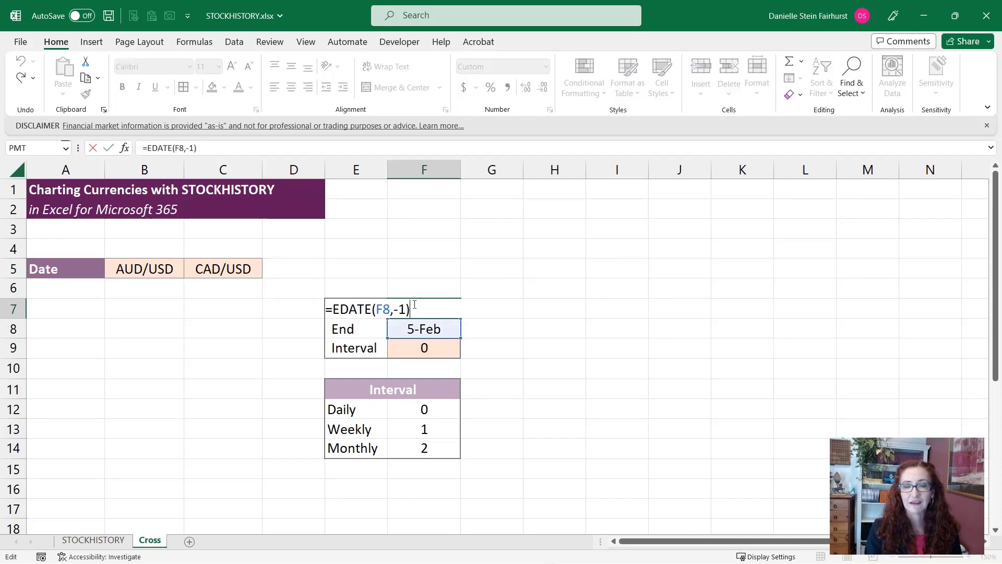
pyautogui.press('Escape')
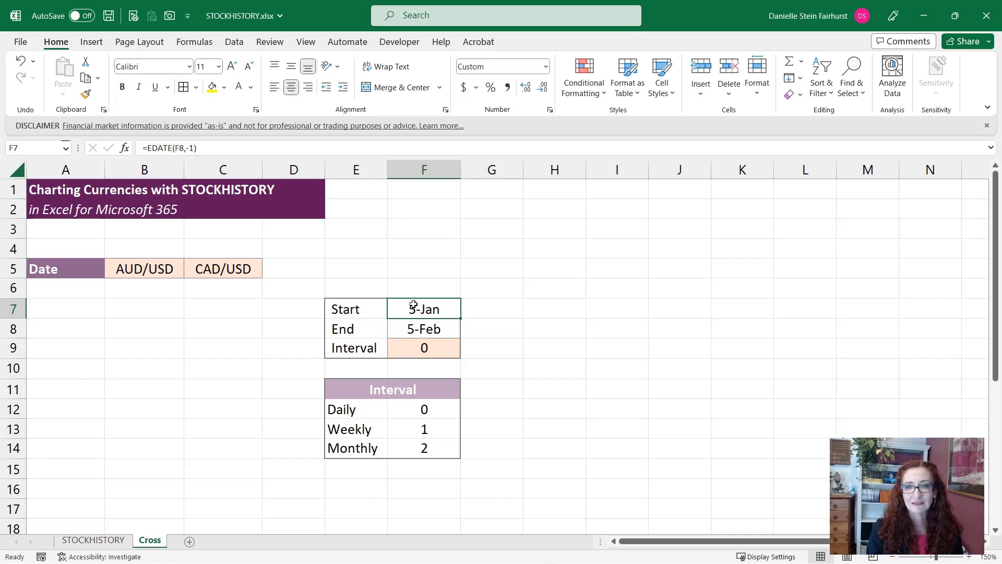
pyautogui.click(406, 411)
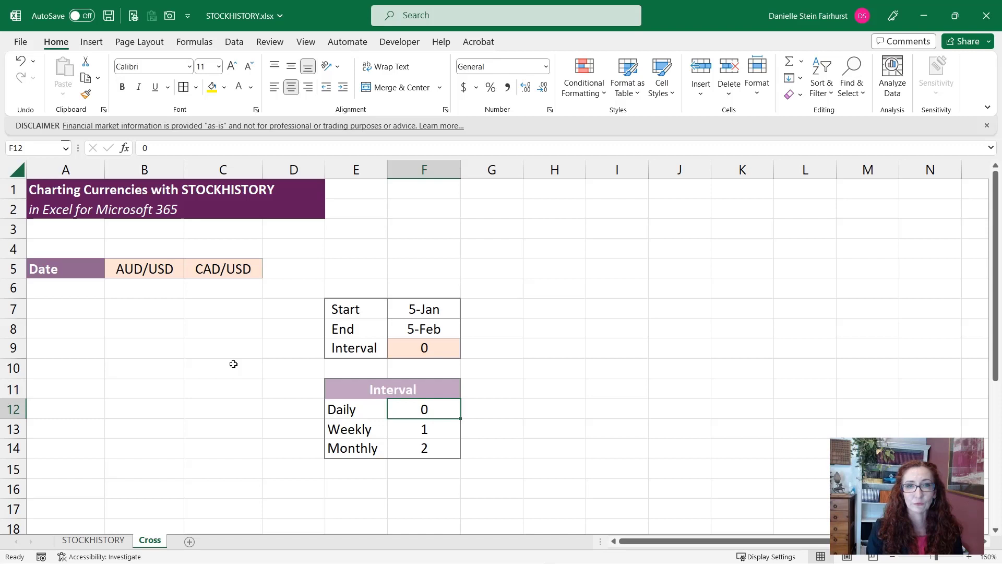
pyautogui.click(138, 289)
pyautogui.click(83, 271)
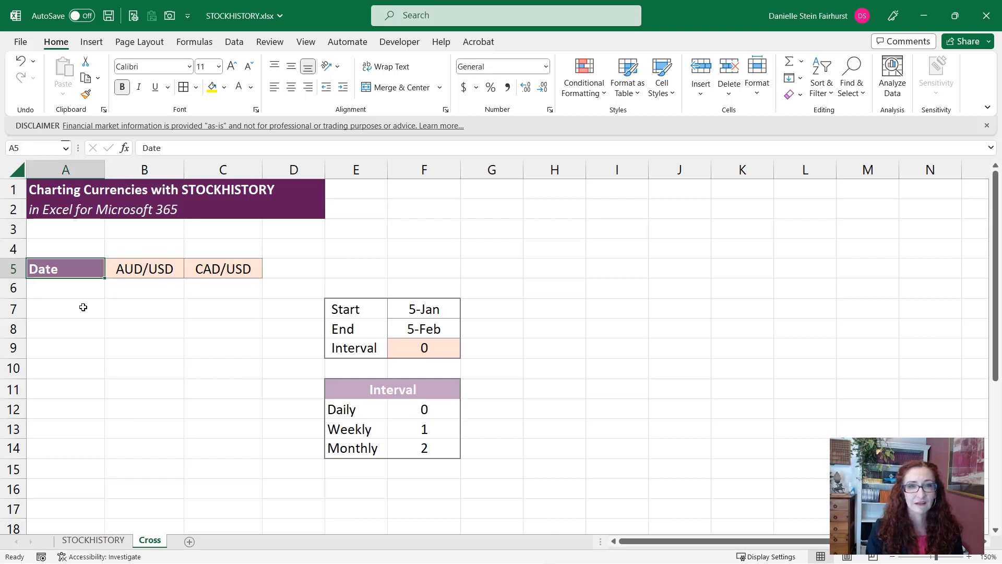
pyautogui.click(83, 290)
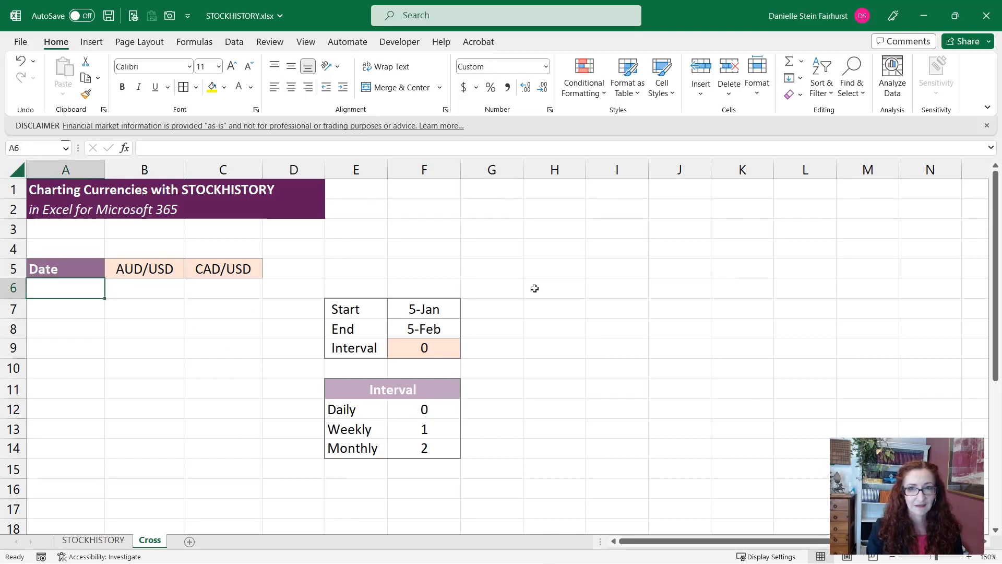
# Begin a STOCKHISTORY formula in A6 using the AUD/USD header B5 as the stock
pyautogui.write('=stc')
pyautogui.press('BackSpace')
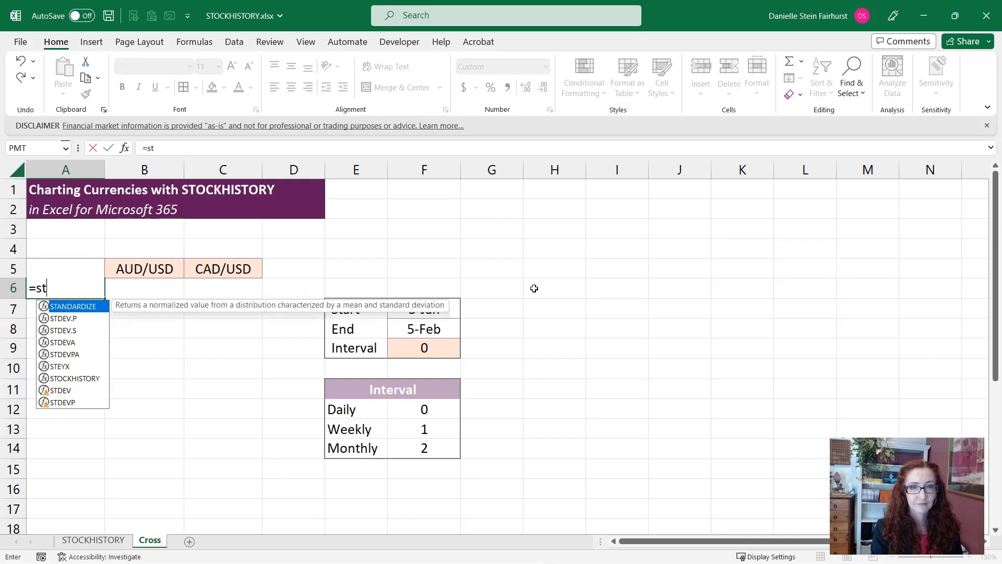
pyautogui.write('ock')
pyautogui.press('Tab')
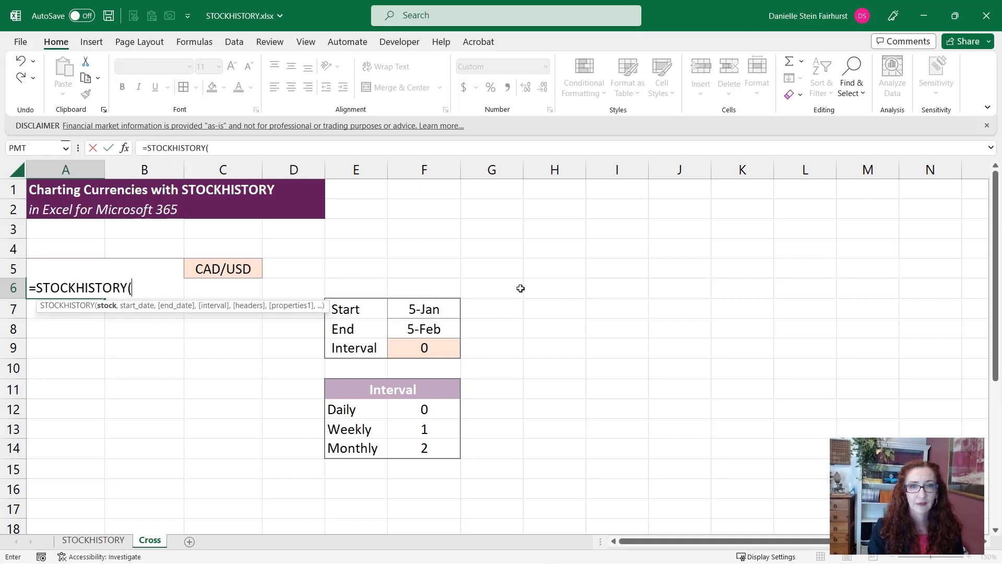
pyautogui.press('Up')
pyautogui.press('Right')
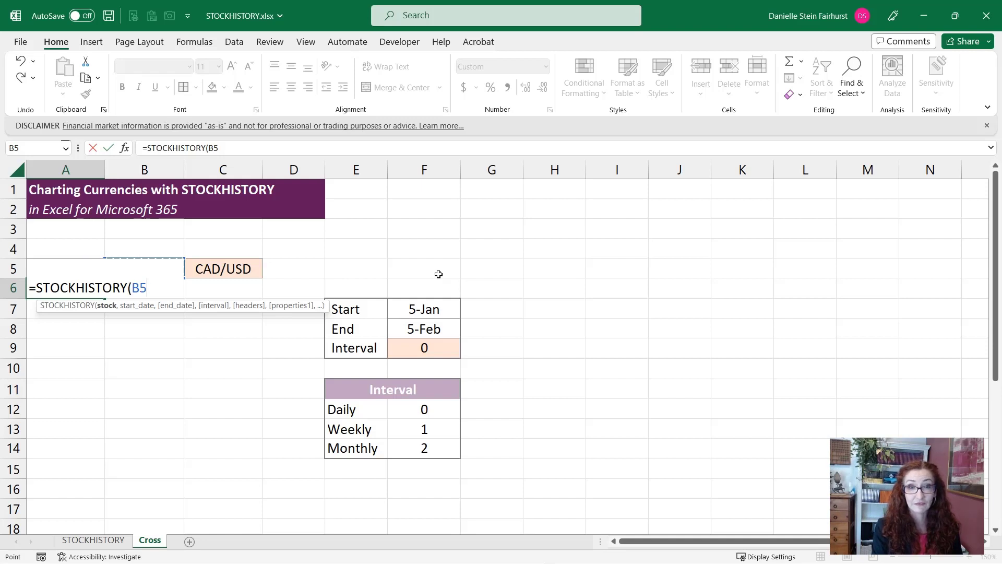
pyautogui.write(',')
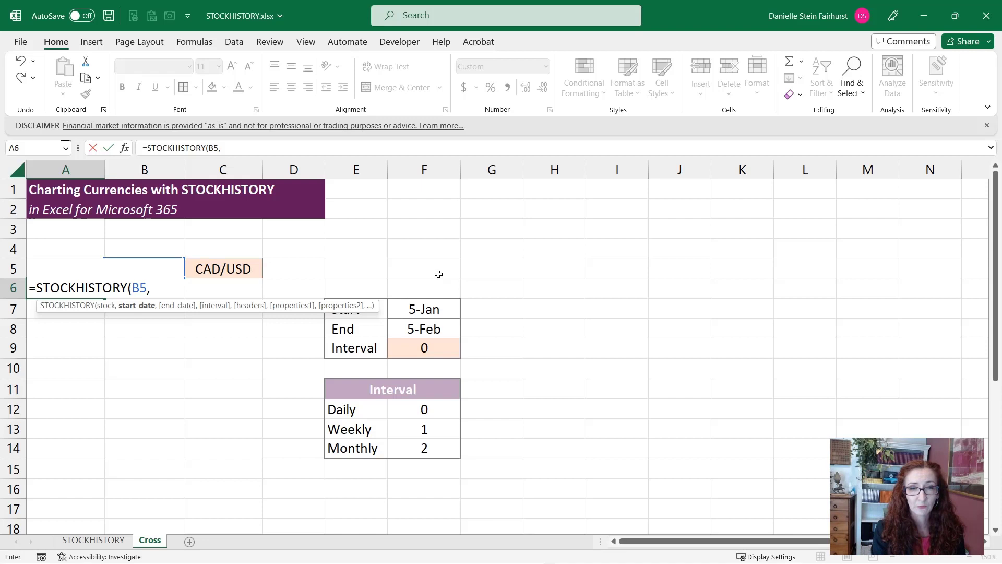
# Add F7, F8, F9 and 0 as the remaining arguments, completing =STOCKHISTORY(B5,F7,F8,F9,0)
pyautogui.click(426, 310)
pyautogui.write(',')
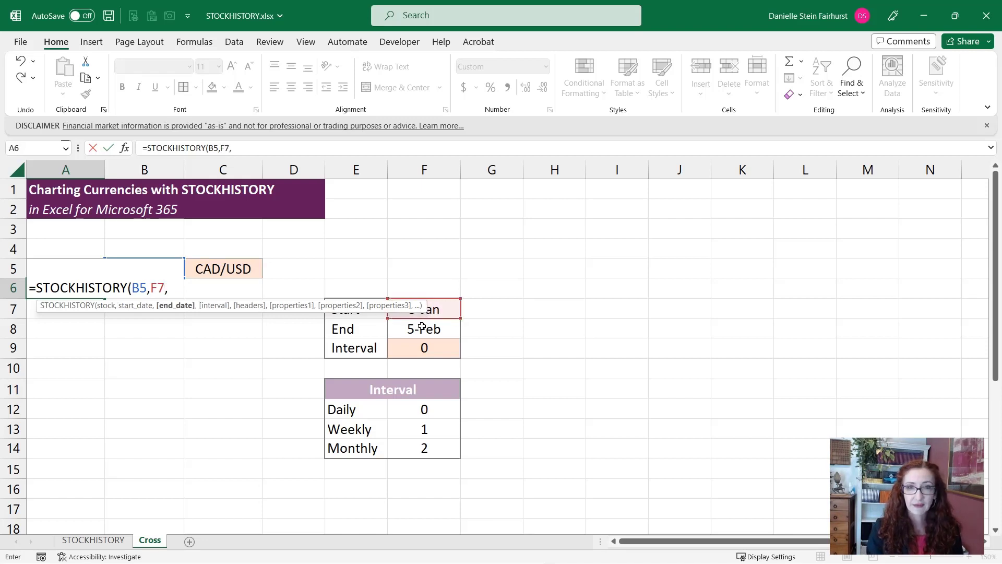
pyautogui.click(424, 328)
pyautogui.write(',')
pyautogui.click(422, 348)
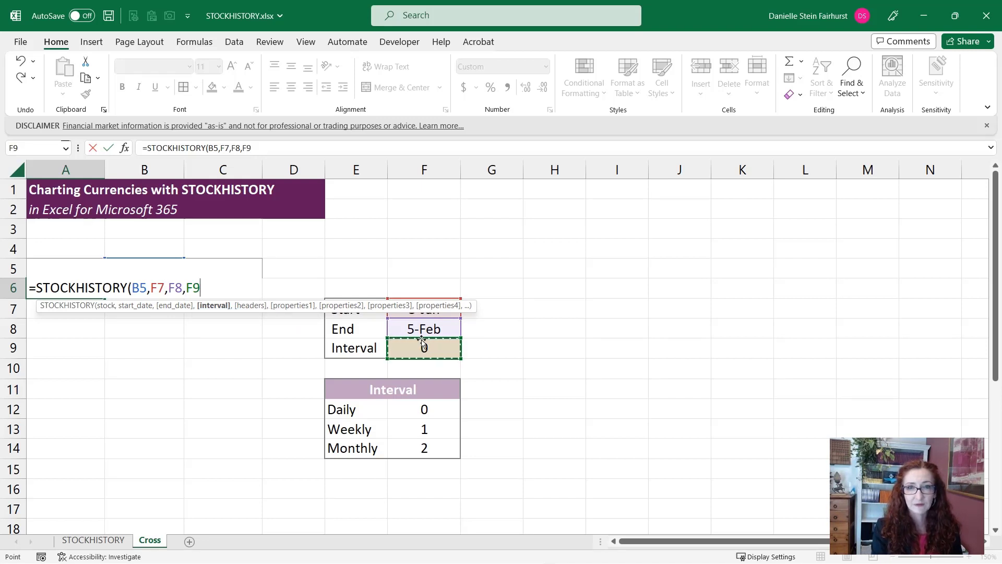
pyautogui.write(',')
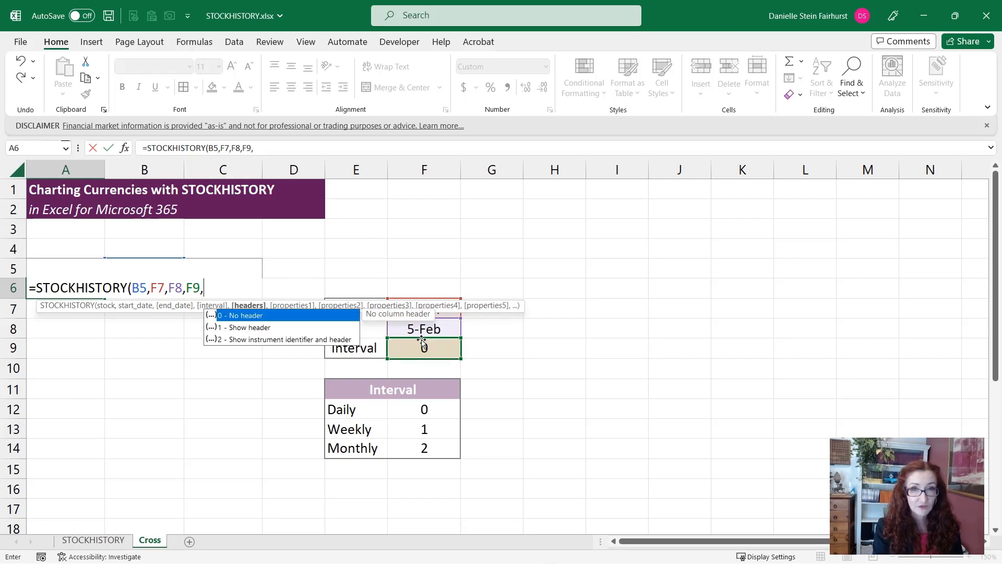
pyautogui.write('0')
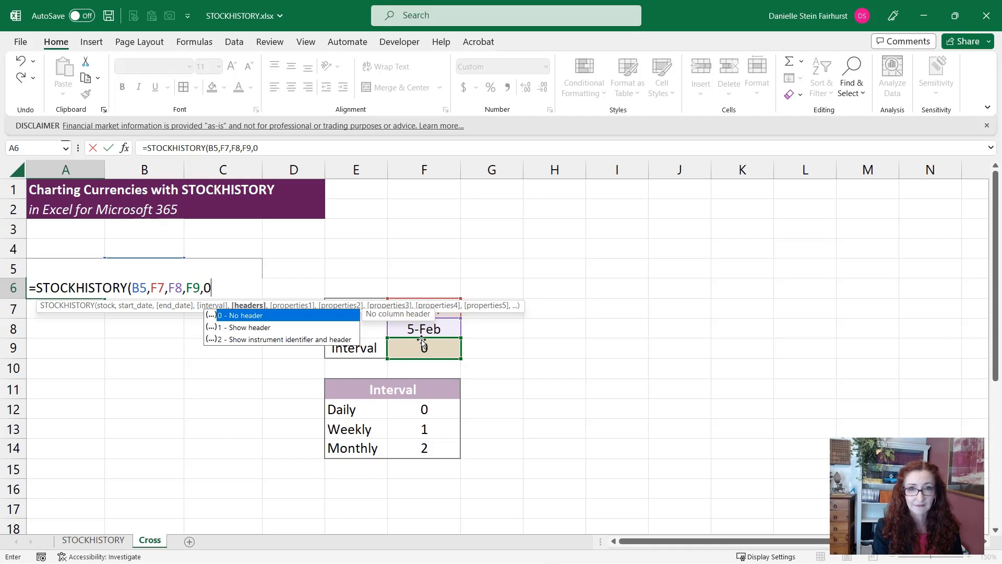
pyautogui.write(')')
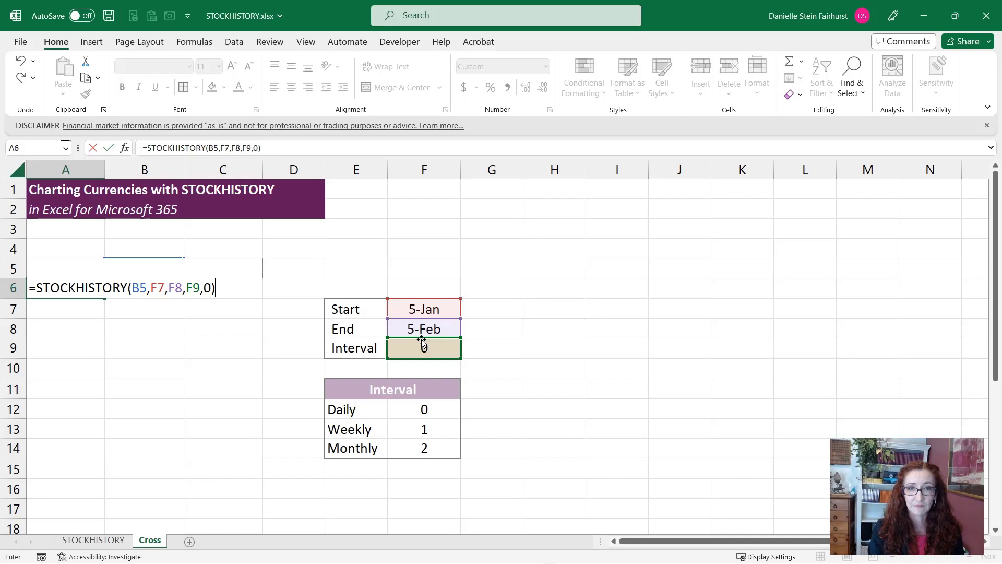
pyautogui.press('Return')
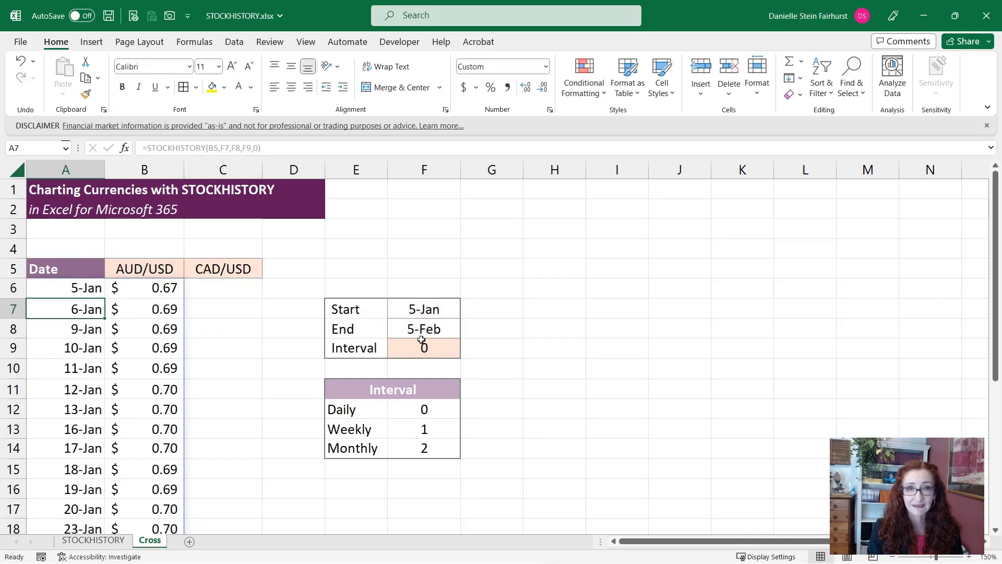
pyautogui.press('Up')
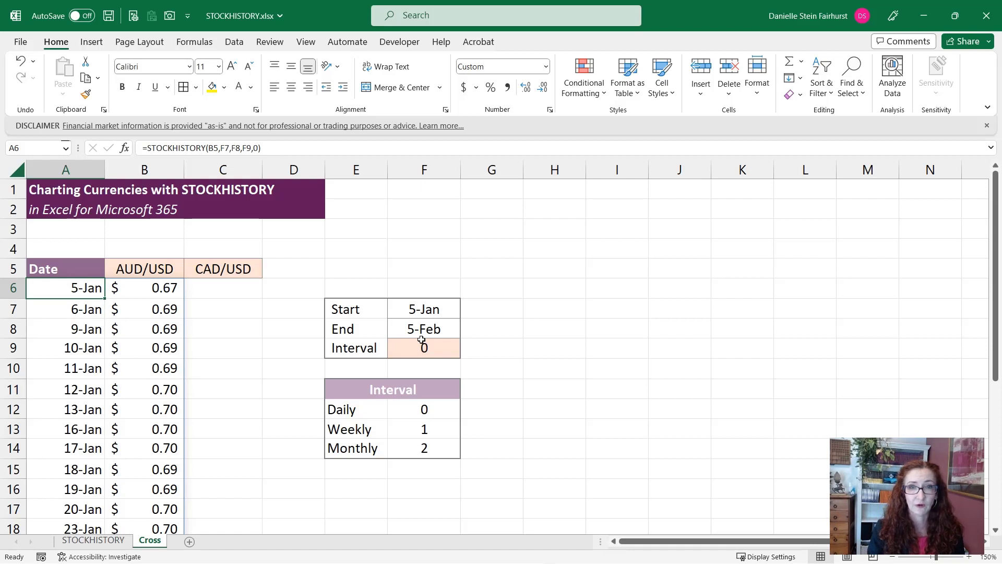
pyautogui.press('Right')
pyautogui.press('Right')
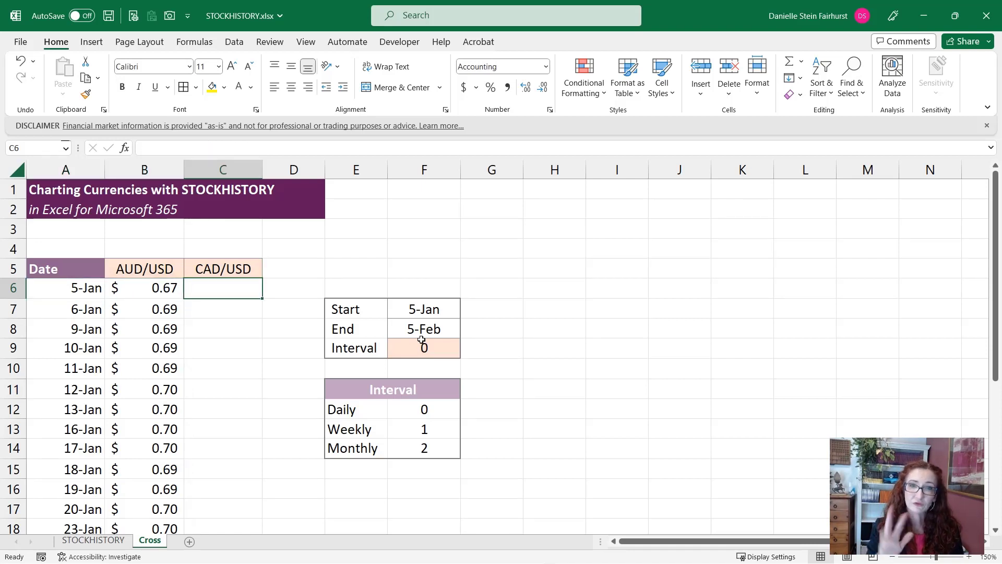
# Begin a STOCKHISTORY formula in C6 using the CAD/USD header C5 as the stock
pyautogui.write('=stoc')
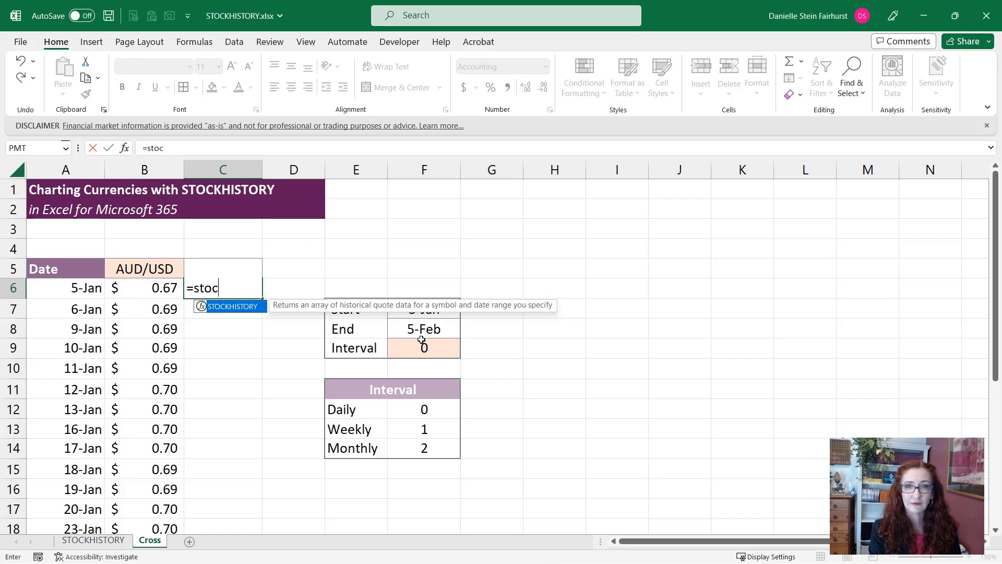
pyautogui.press('Tab')
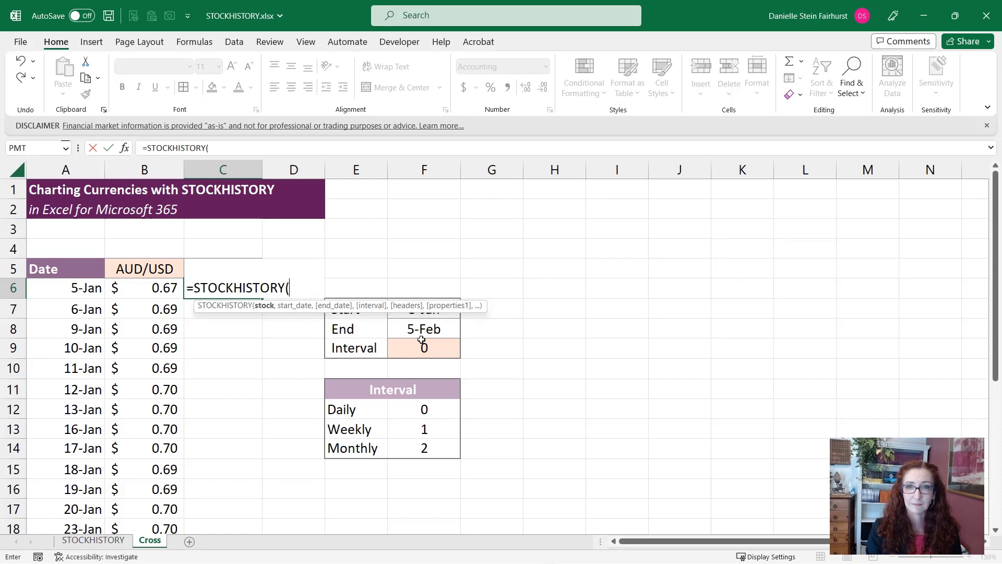
pyautogui.click(434, 323)
pyautogui.press('Up')
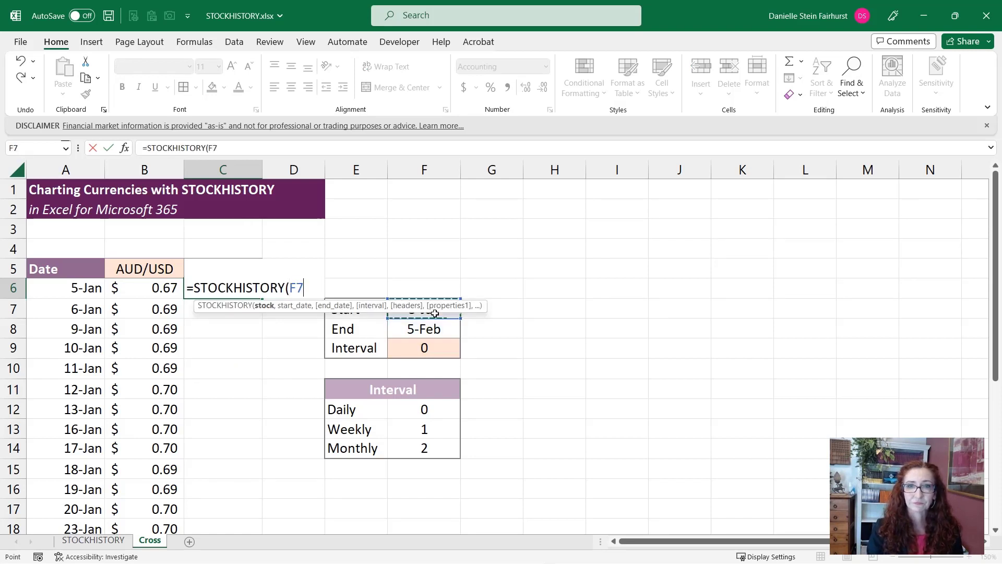
pyautogui.press('Up')
pyautogui.press('Up')
pyautogui.press('Left')
pyautogui.press('Left')
pyautogui.press('Left')
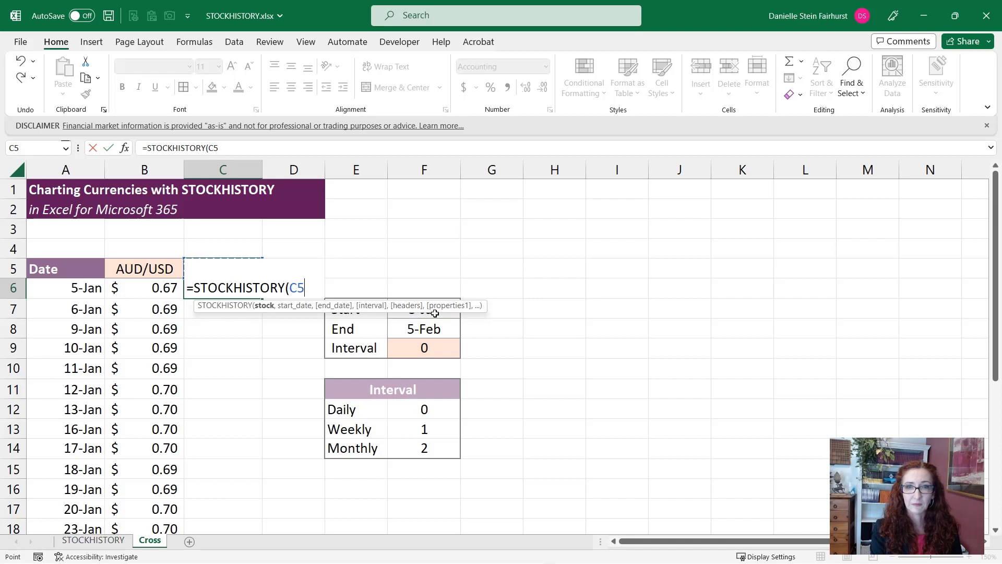
pyautogui.write(',')
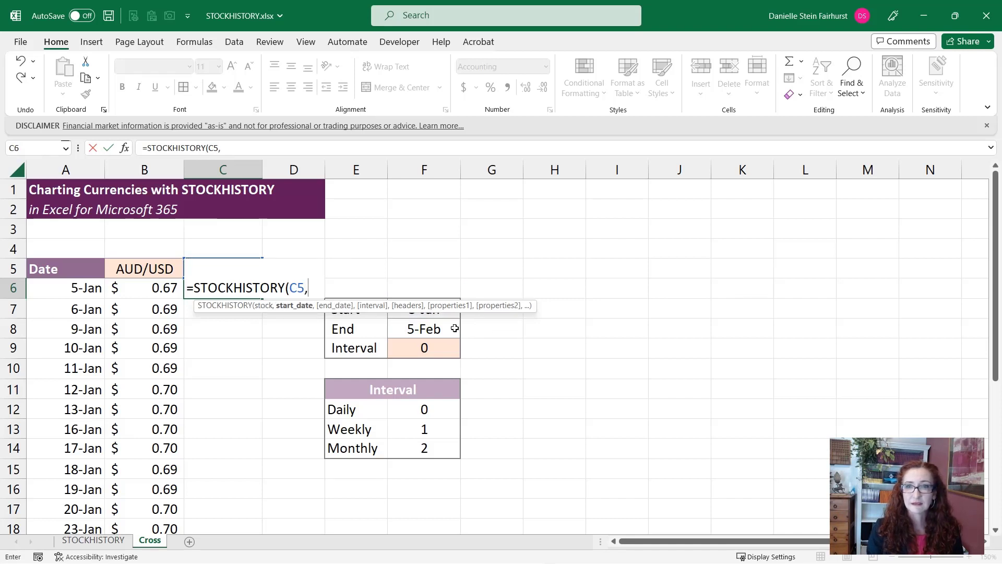
# Add F7, F8, F9, 0 and 1 as the remaining arguments, completing =STOCKHISTORY(C5,F7,F8,F9,0,1)
pyautogui.click(455, 317)
pyautogui.write(',')
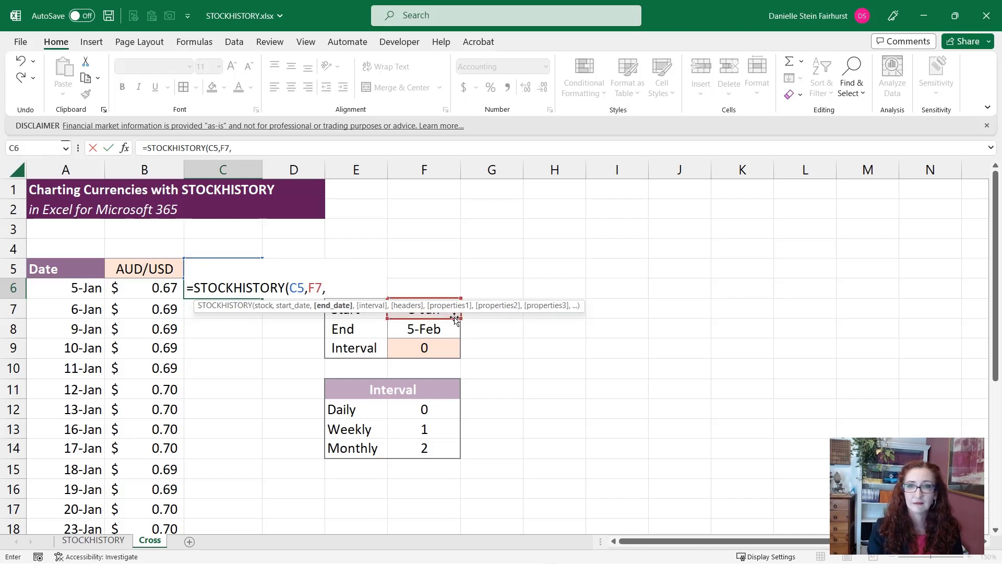
pyautogui.click(446, 330)
pyautogui.write(',')
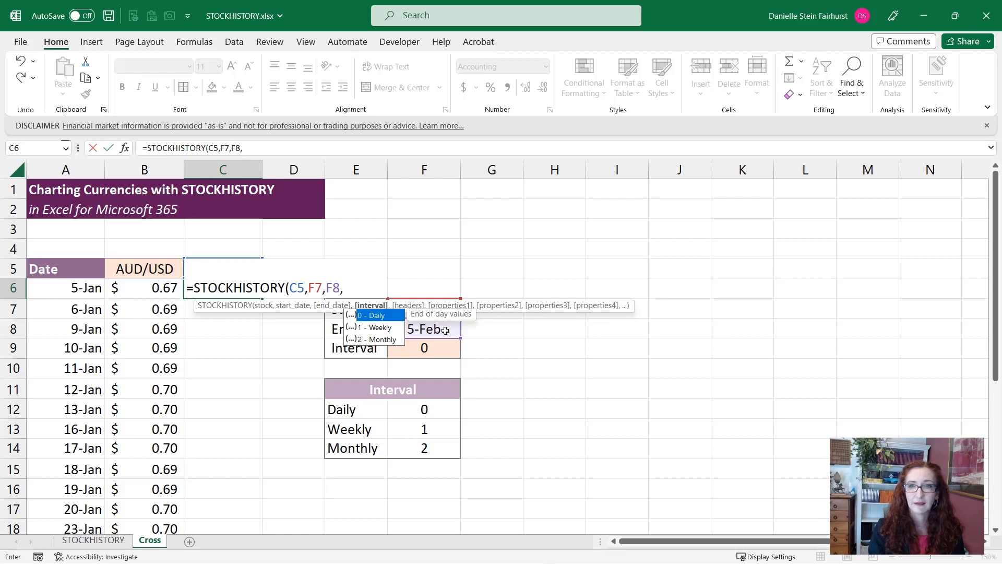
pyautogui.click(438, 354)
pyautogui.write(',')
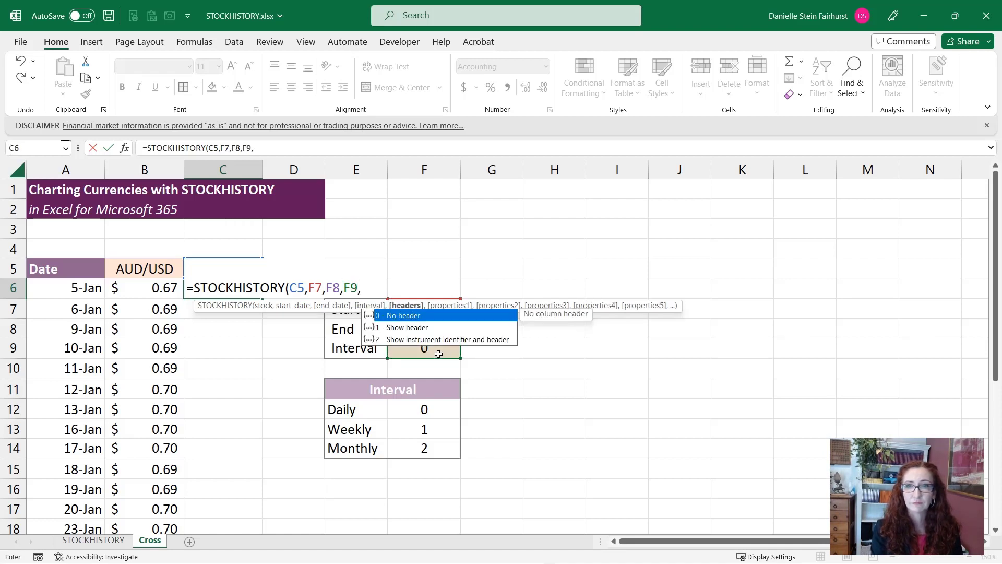
pyautogui.write('0,')
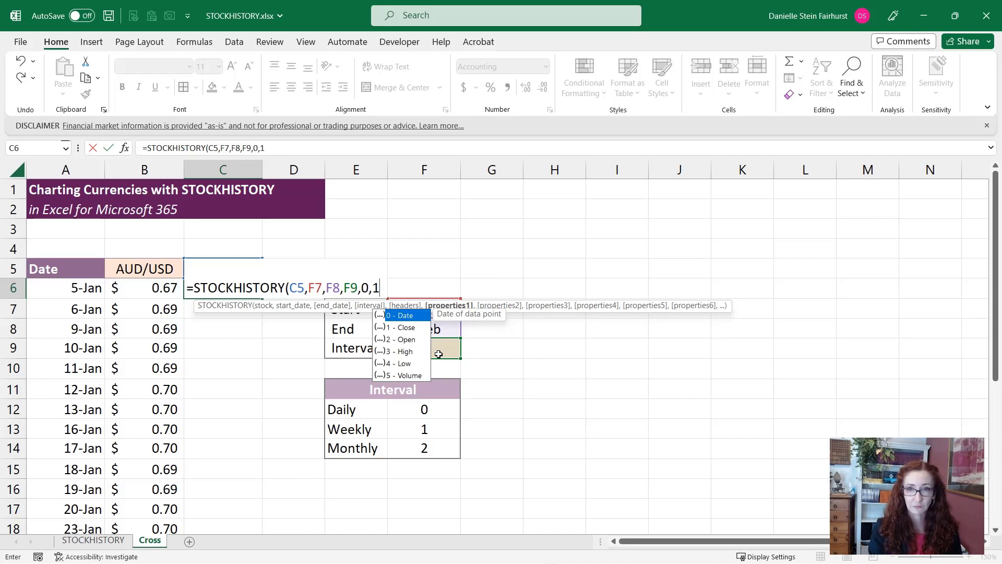
pyautogui.write('1)')
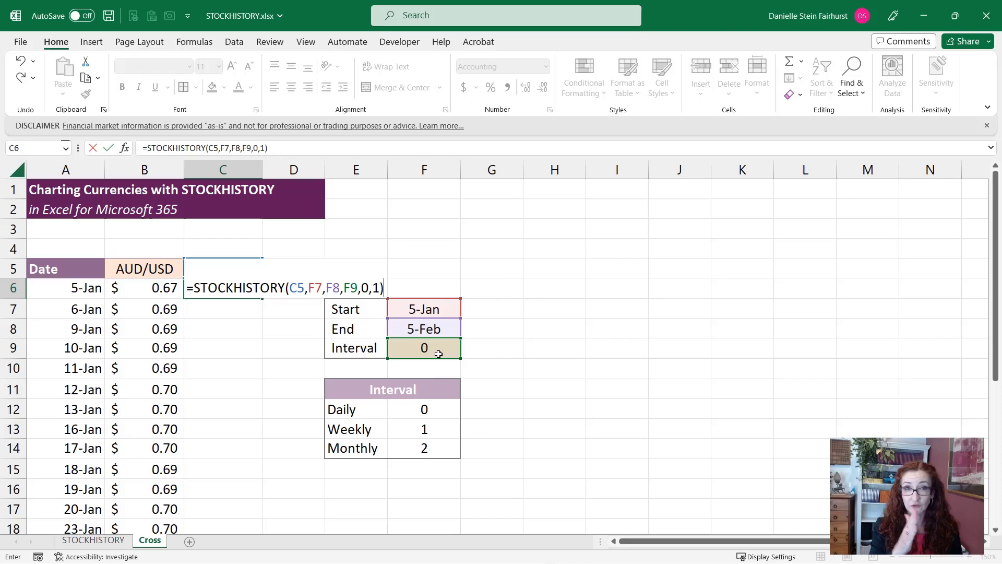
pyautogui.press('Return')
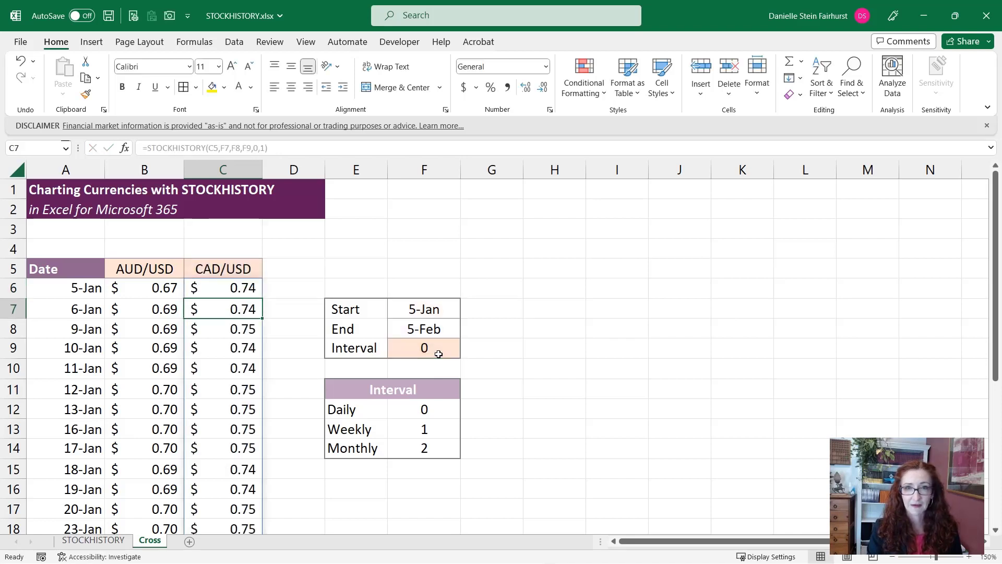
pyautogui.press('Up')
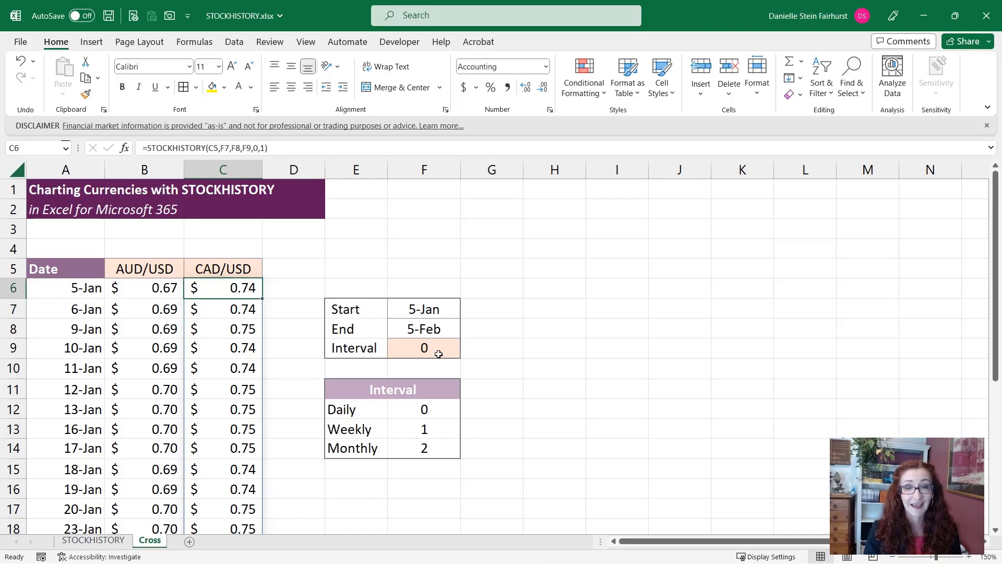
pyautogui.click(438, 355)
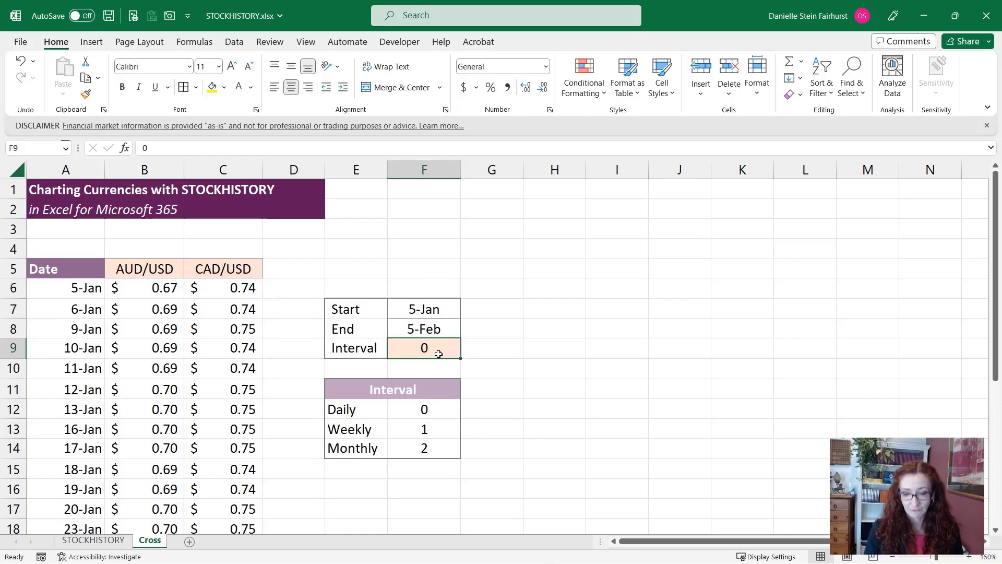
pyautogui.write('1')
pyautogui.press('Return')
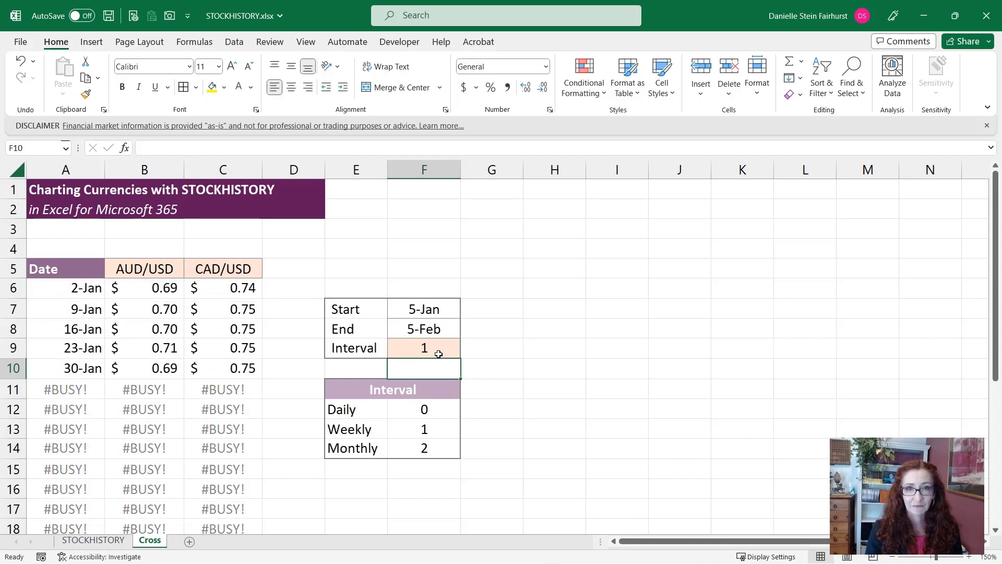
pyautogui.hotkey('ctrl', 'z')
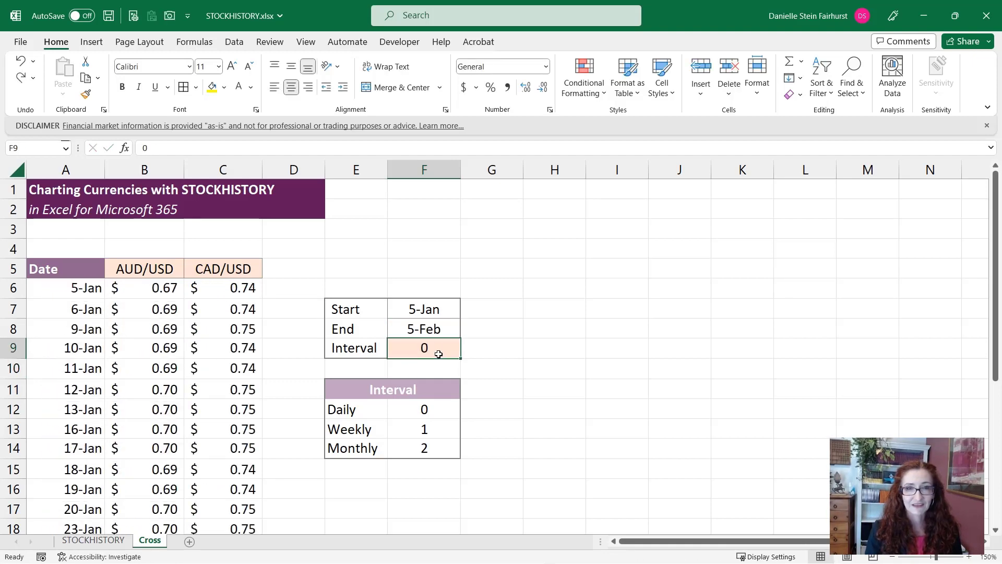
pyautogui.press('Left')
pyautogui.press('Left')
pyautogui.press('Left')
pyautogui.press('Left')
pyautogui.press('Left')
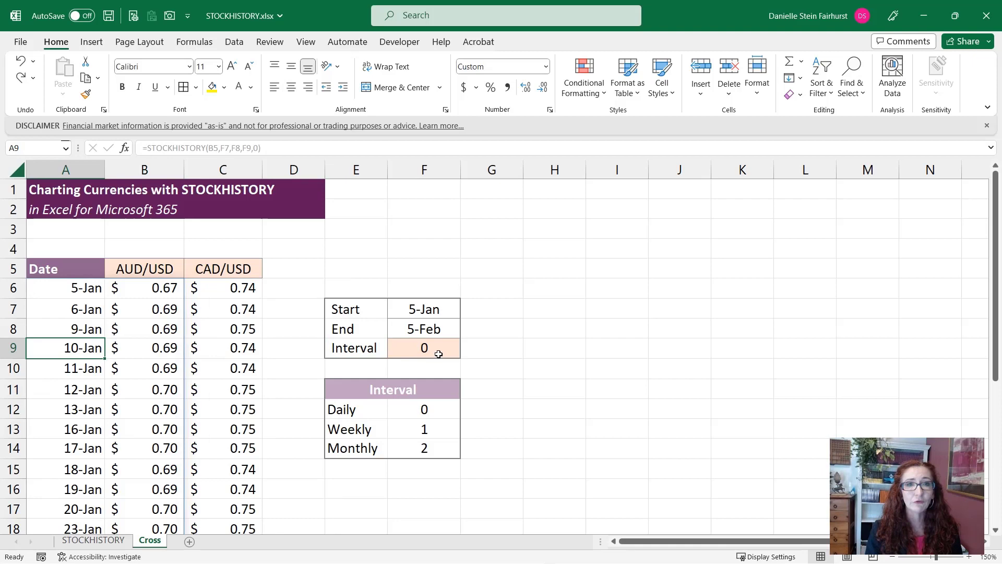
pyautogui.press('Up')
pyautogui.press('Up')
pyautogui.press('Up')
pyautogui.press('Up')
# Chart A5:C27 as a 2-D line chart and place it right of the input tables
pyautogui.hotkey('ctrl', 'shift', 'Right')
pyautogui.hotkey('ctrl', 'shift', 'Down')
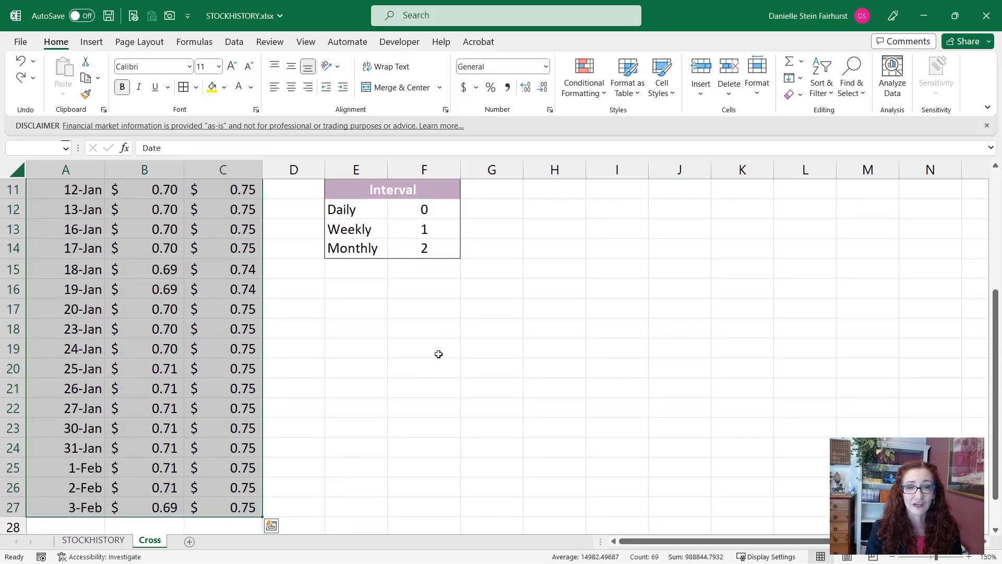
pyautogui.click(92, 43)
pyautogui.click(367, 81)
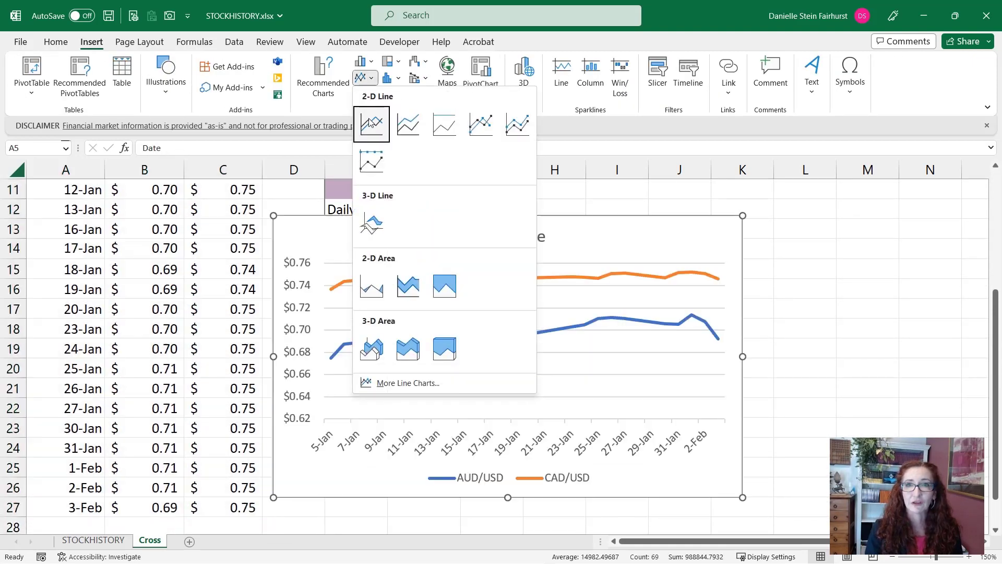
pyautogui.click(374, 124)
pyautogui.scroll(1, 692, 319)
pyautogui.scroll(2, 692, 319)
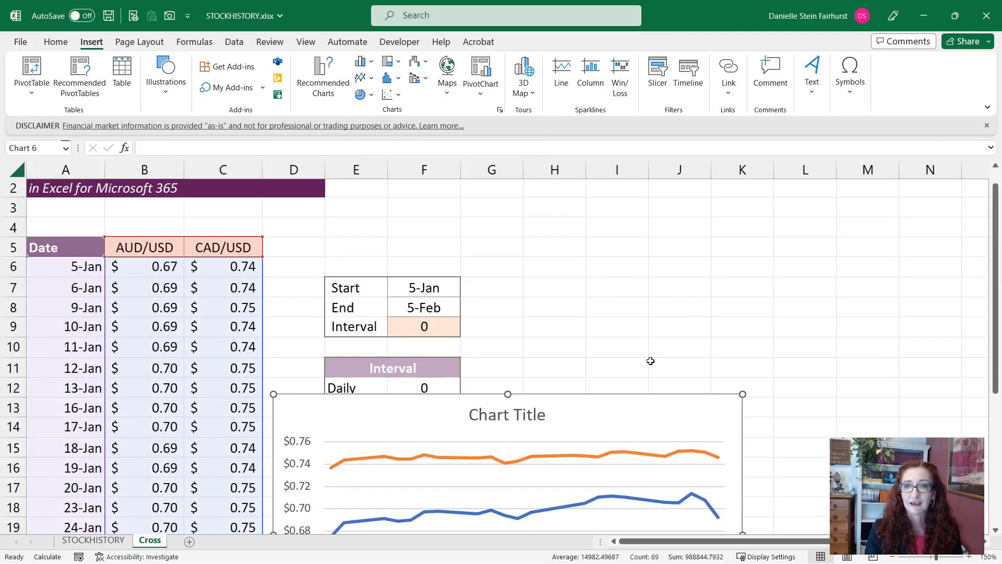
pyautogui.moveTo(591, 412); pyautogui.dragTo(790, 229)
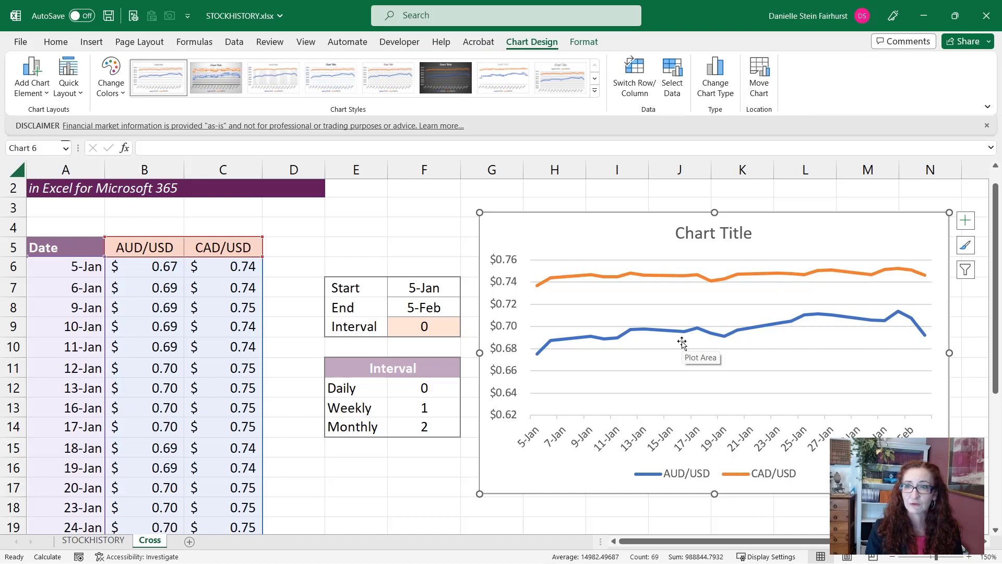
# Make the CAD/USD series a solid grey line
pyautogui.rightClick(679, 278)
pyautogui.click(731, 421)
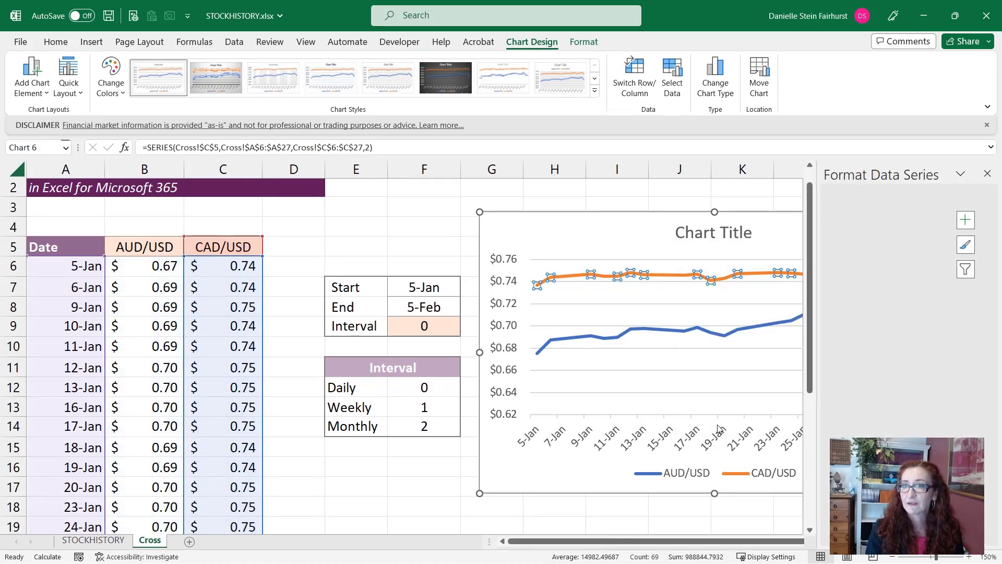
pyautogui.click(838, 222)
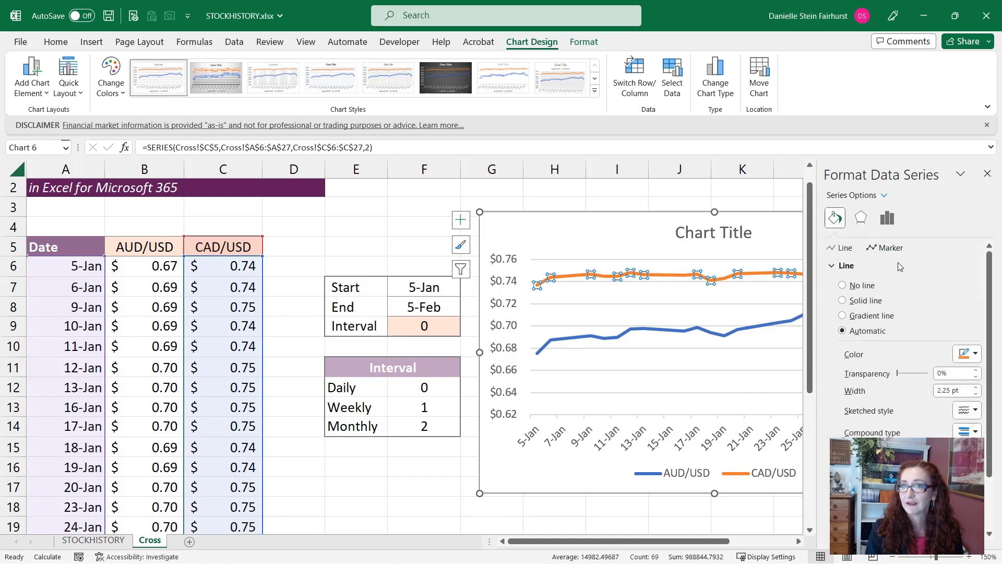
pyautogui.click(869, 302)
pyautogui.click(969, 353)
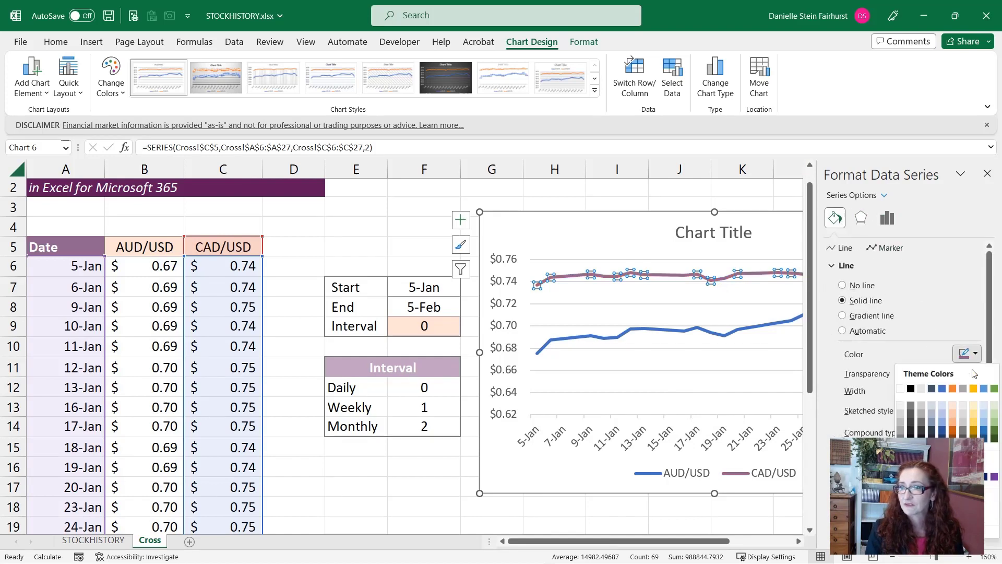
pyautogui.click(965, 388)
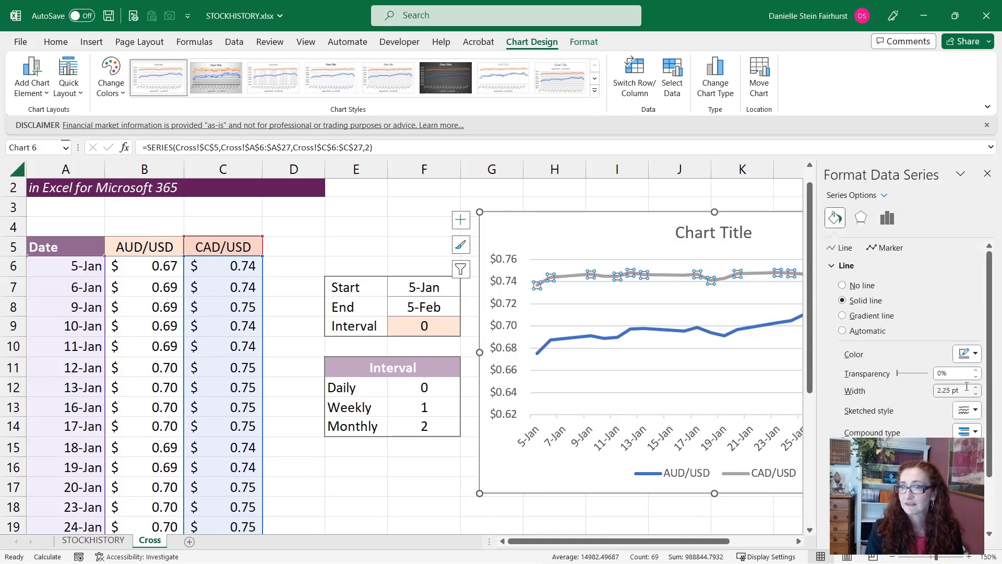
# Colour the AUD/USD line purple and close the formatting pane
pyautogui.click(780, 321)
pyautogui.click(969, 353)
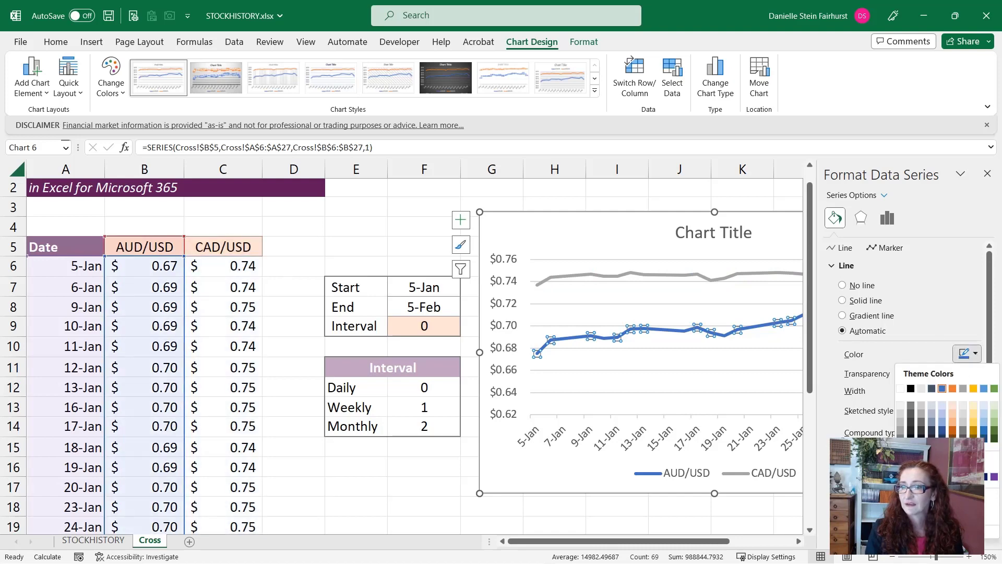
pyautogui.click(994, 477)
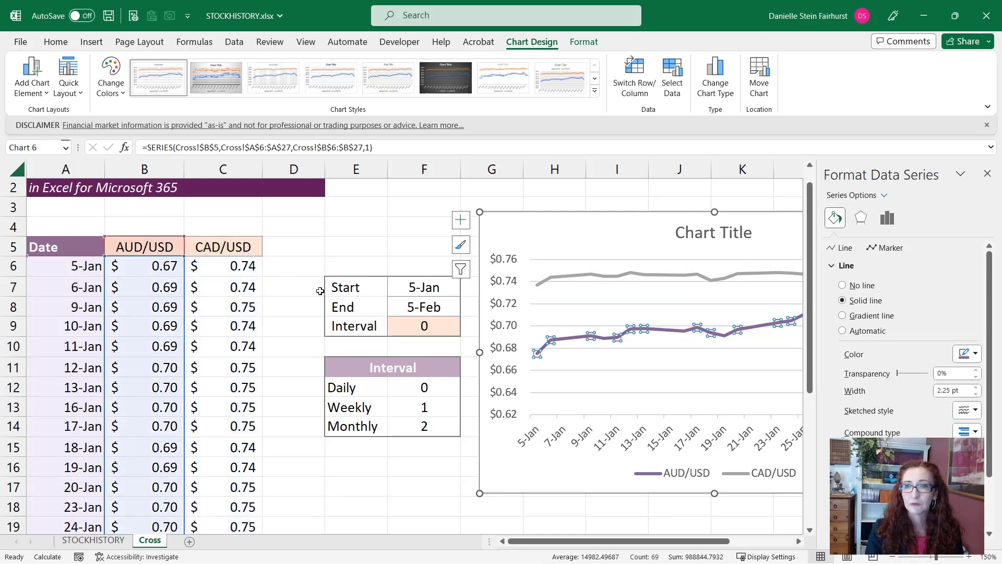
pyautogui.click(333, 243)
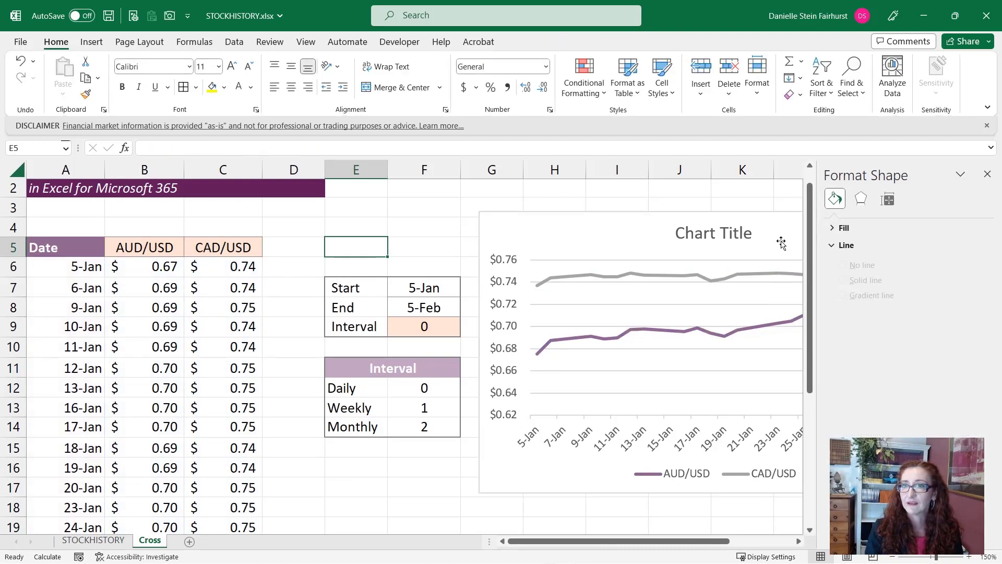
pyautogui.click(988, 174)
pyautogui.click(915, 233)
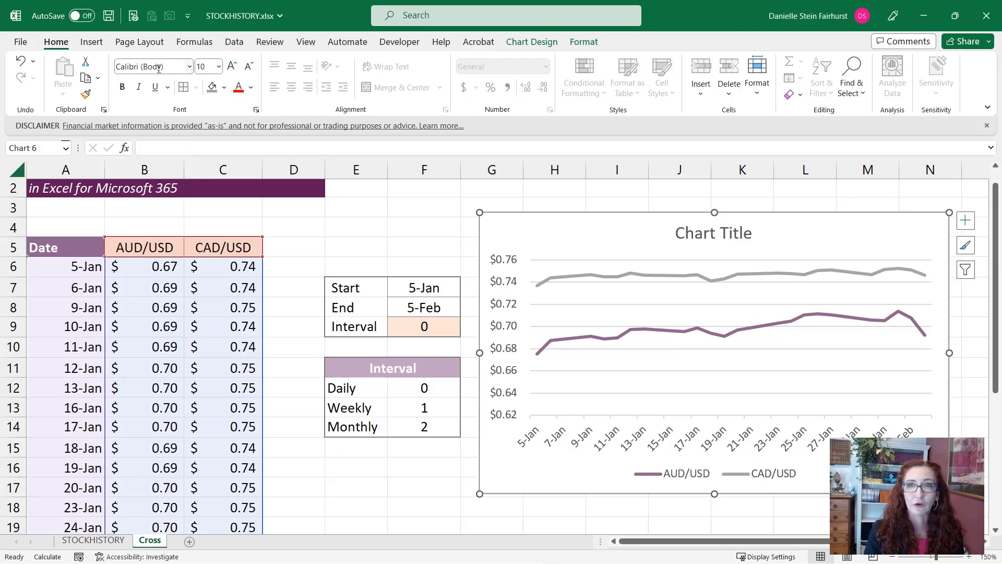
# Apply Quick Layout 1, giving the chart a right-side legend and an axis title placeholder
pyautogui.click(514, 44)
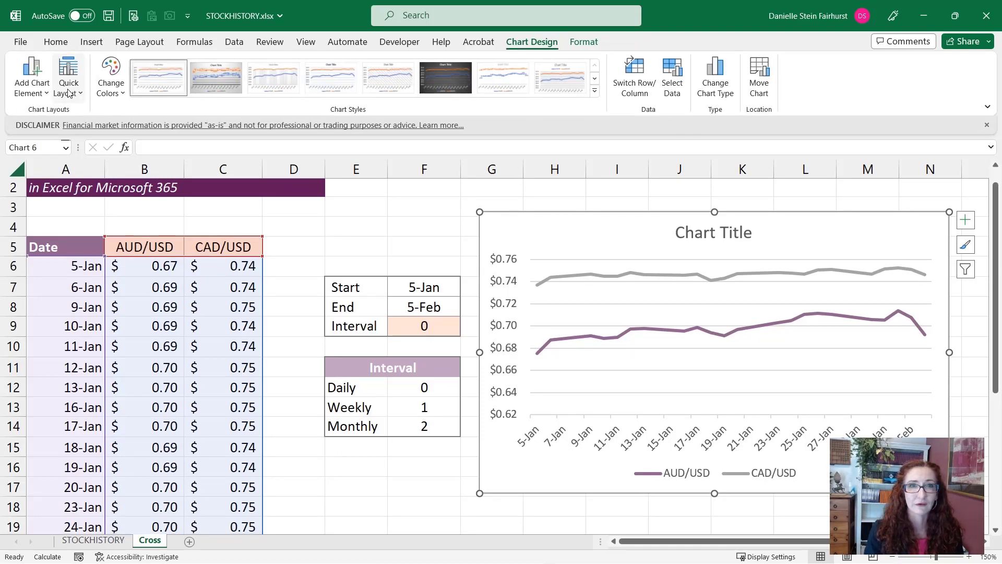
pyautogui.click(69, 89)
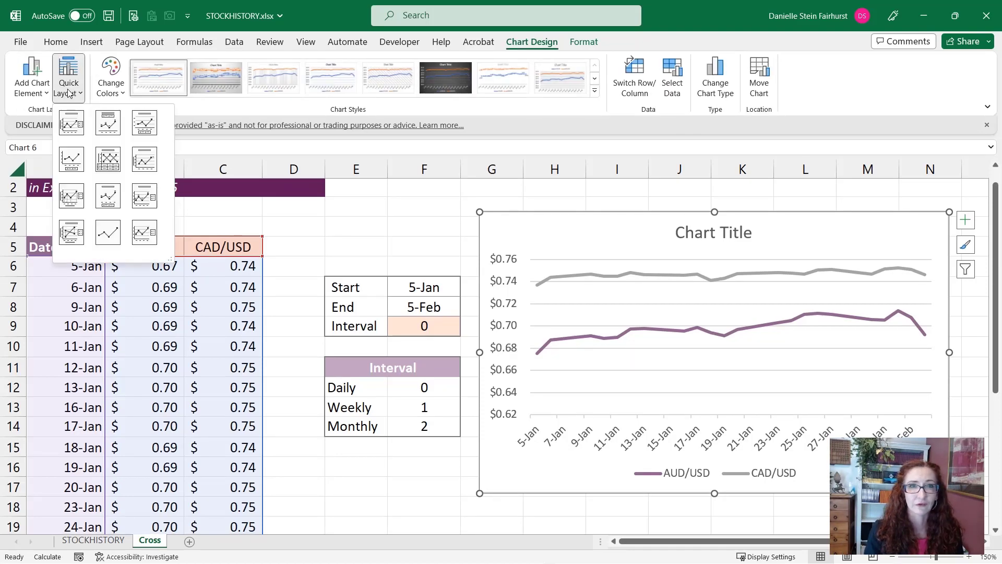
pyautogui.click(72, 123)
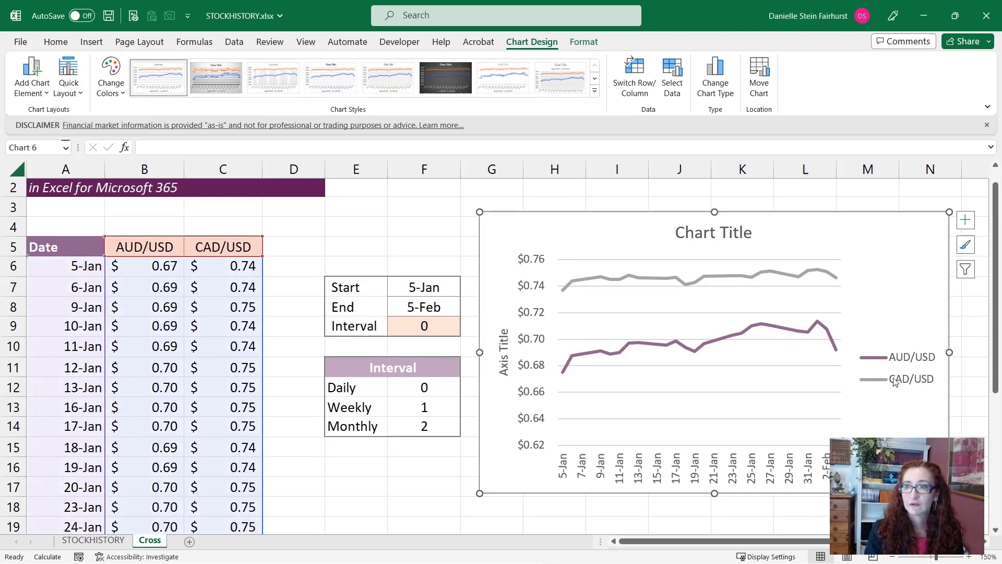
pyautogui.click(893, 369)
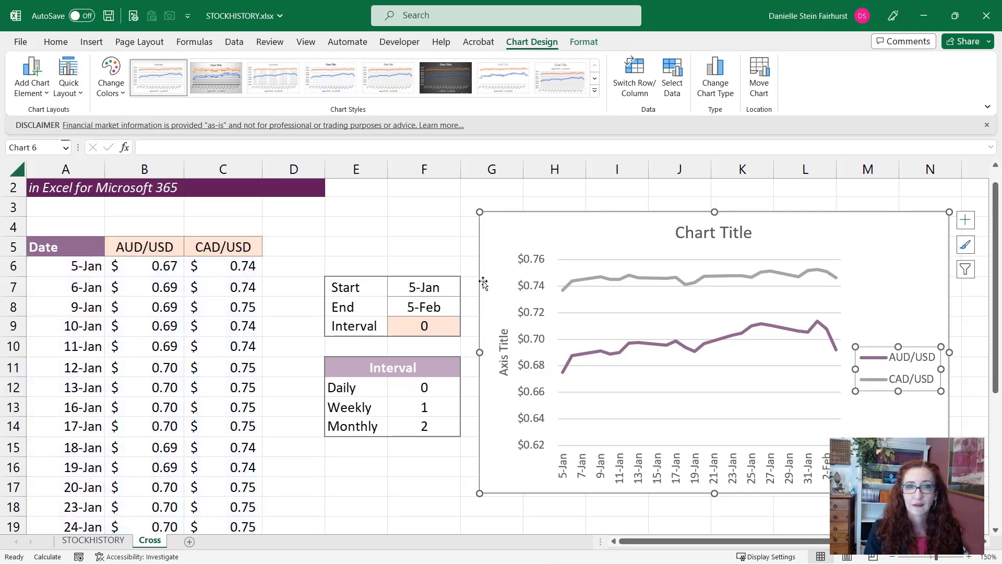
pyautogui.press('Escape')
pyautogui.scroll(1, 500, 365)
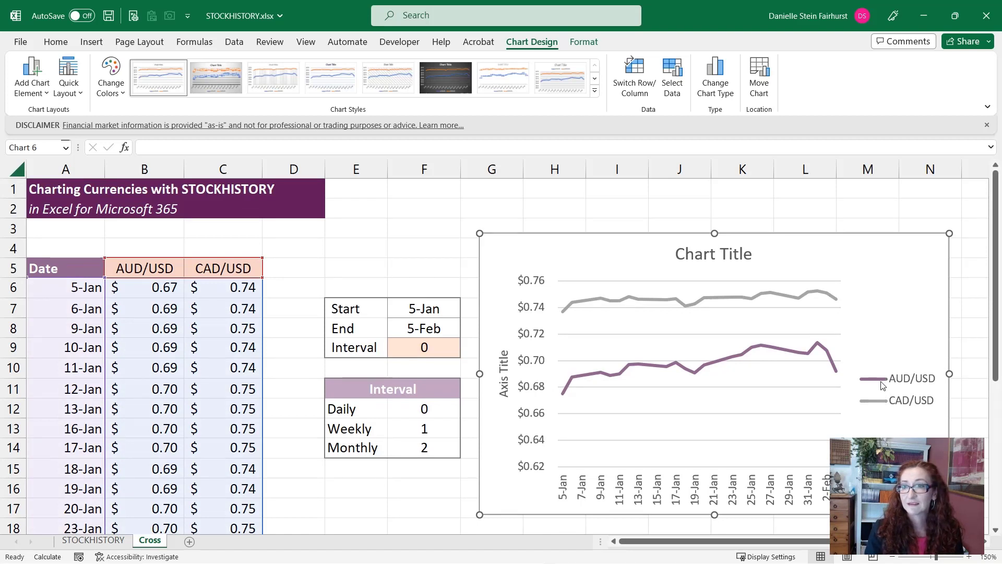
# Reorder the chart series so CAD/USD comes before AUD/USD
pyautogui.rightClick(906, 316)
pyautogui.click(823, 360)
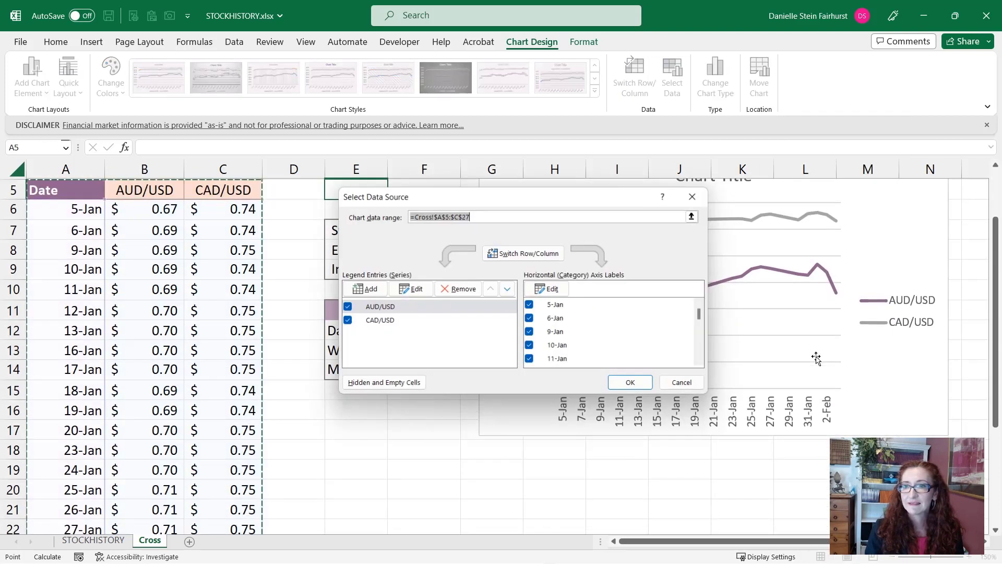
pyautogui.click(505, 292)
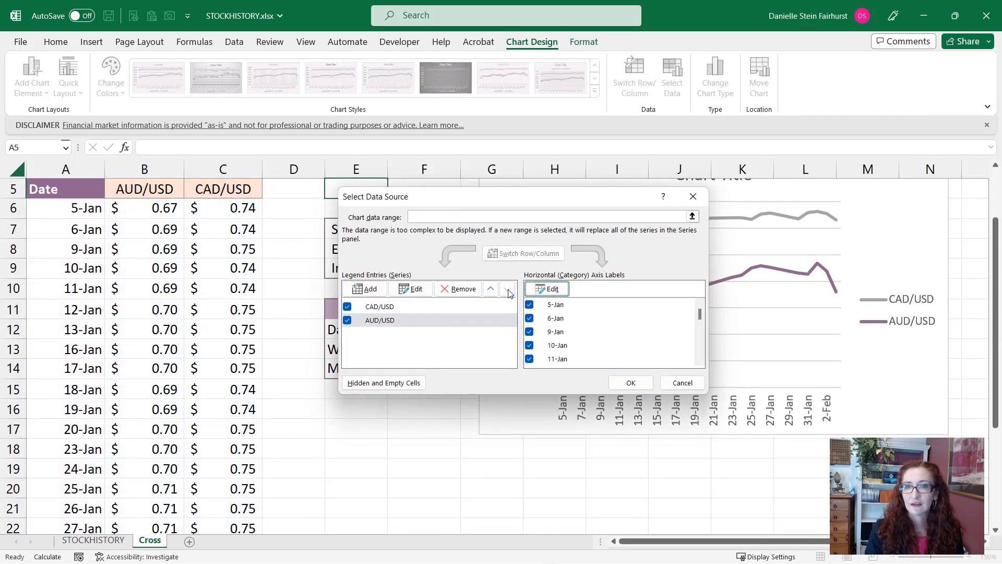
pyautogui.click(631, 383)
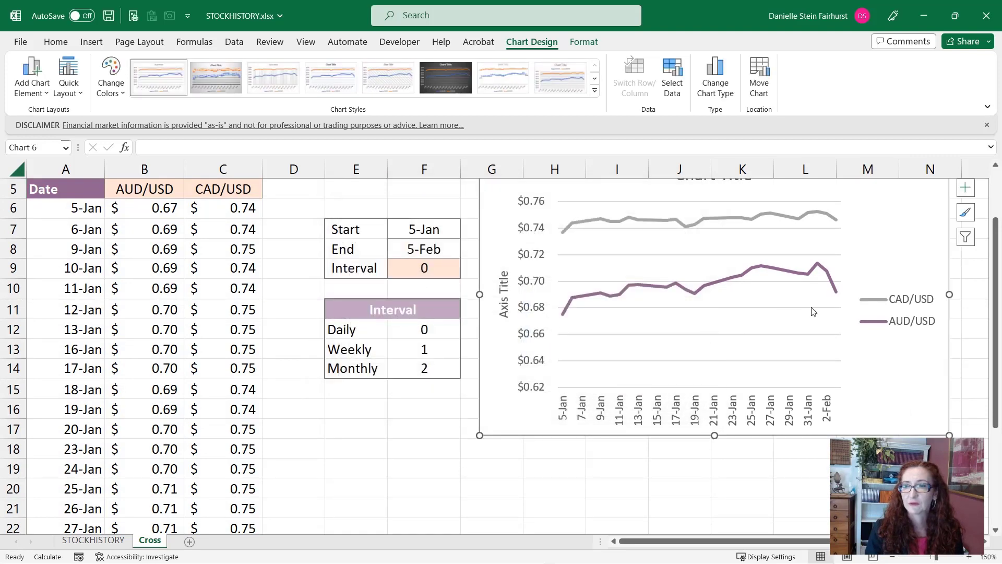
# Drag the legend up beside the CAD/USD line and delete the vertical axis title
pyautogui.scroll(1, 829, 302)
pyautogui.scroll(1, 829, 302)
pyautogui.click(893, 387)
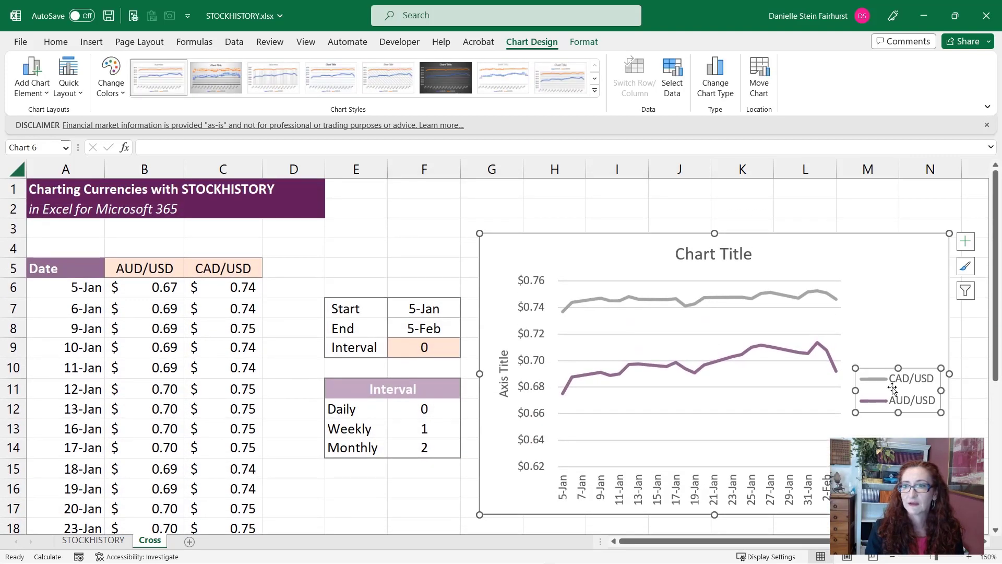
pyautogui.moveTo(892, 386); pyautogui.dragTo(889, 326)
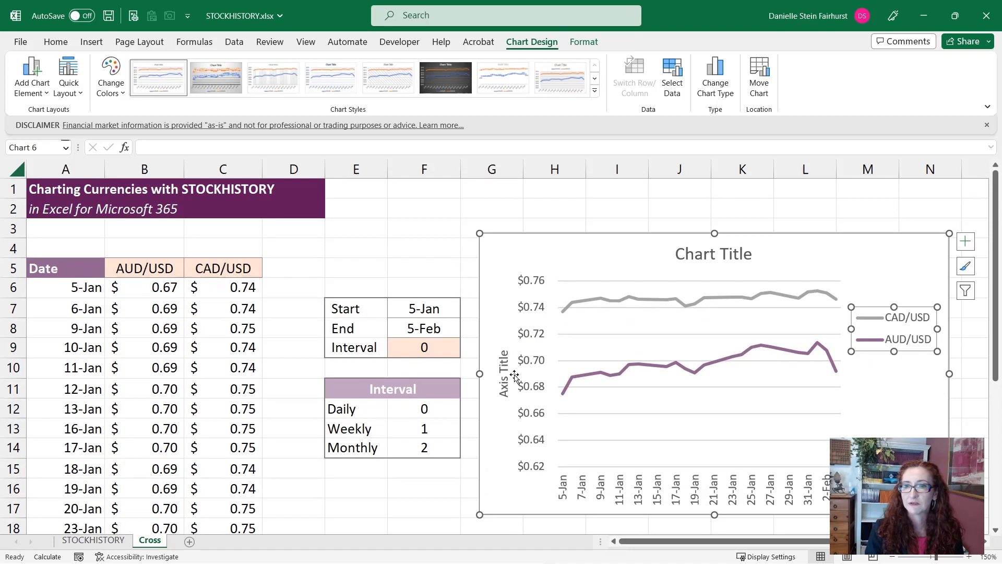
pyautogui.click(503, 367)
pyautogui.press('Delete')
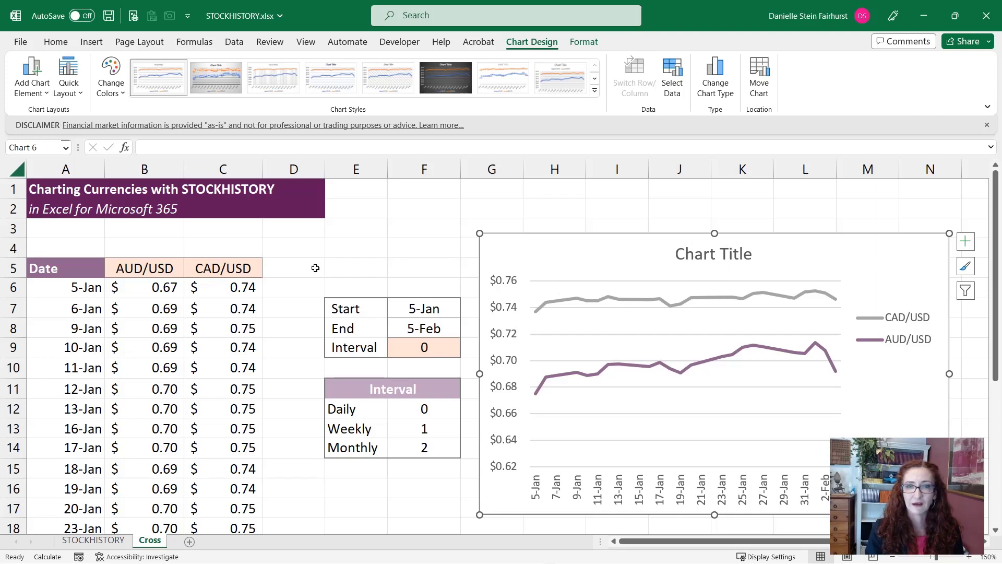
# Enter =B5&" Vs. "&C5 in A4 to join the two currency headers
pyautogui.click(81, 245)
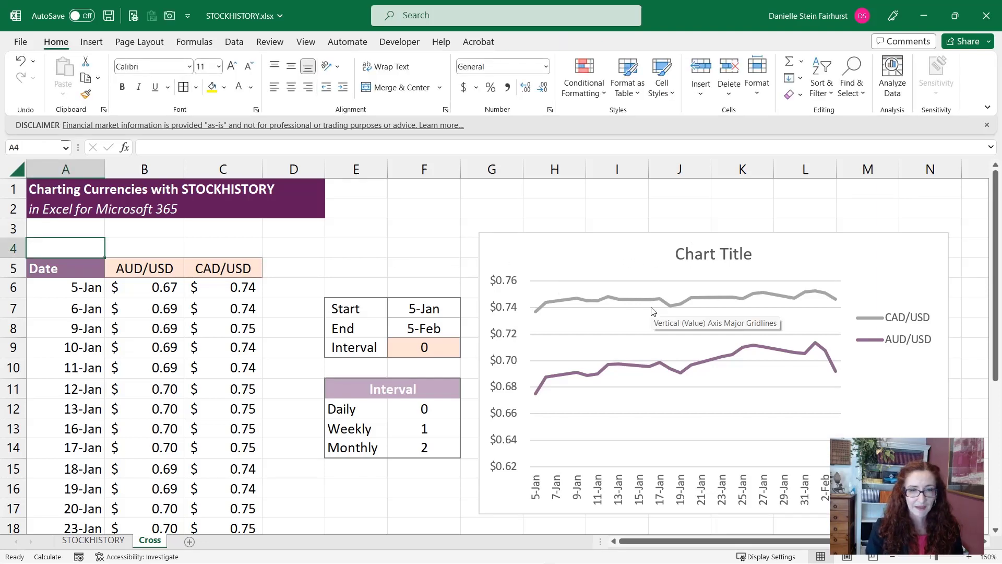
pyautogui.write('=')
pyautogui.press('Right')
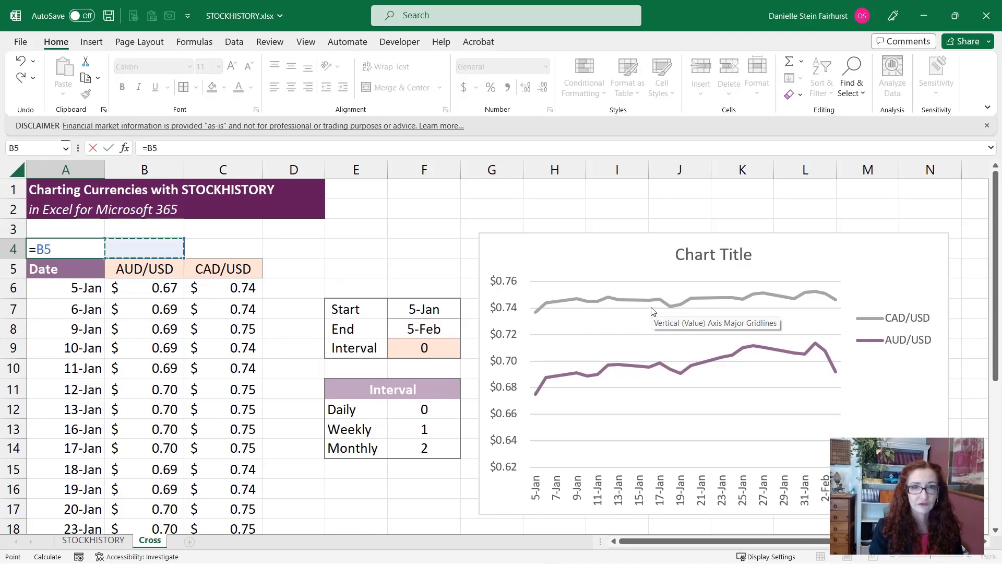
pyautogui.press('Down')
pyautogui.write('&')
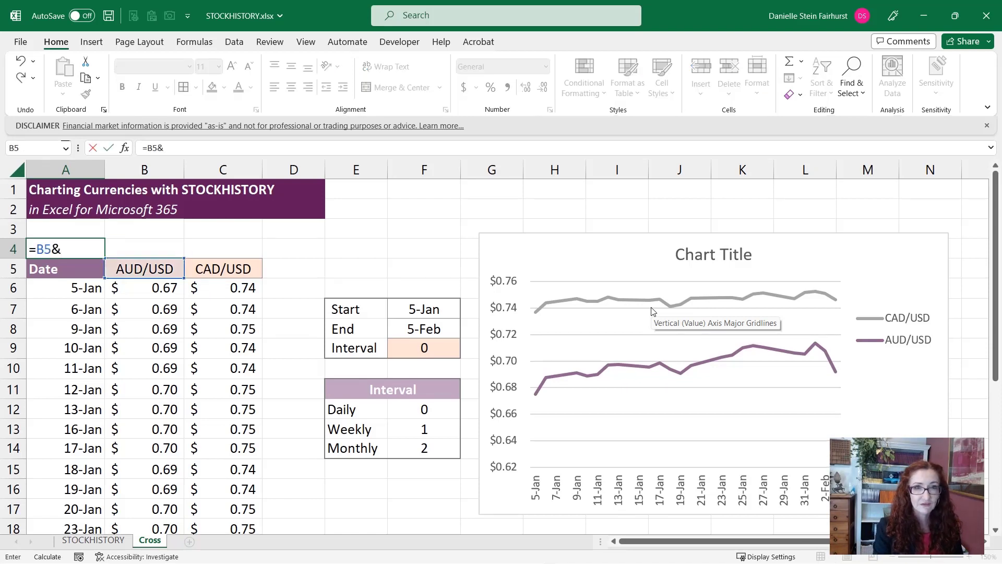
pyautogui.write('" Vs')
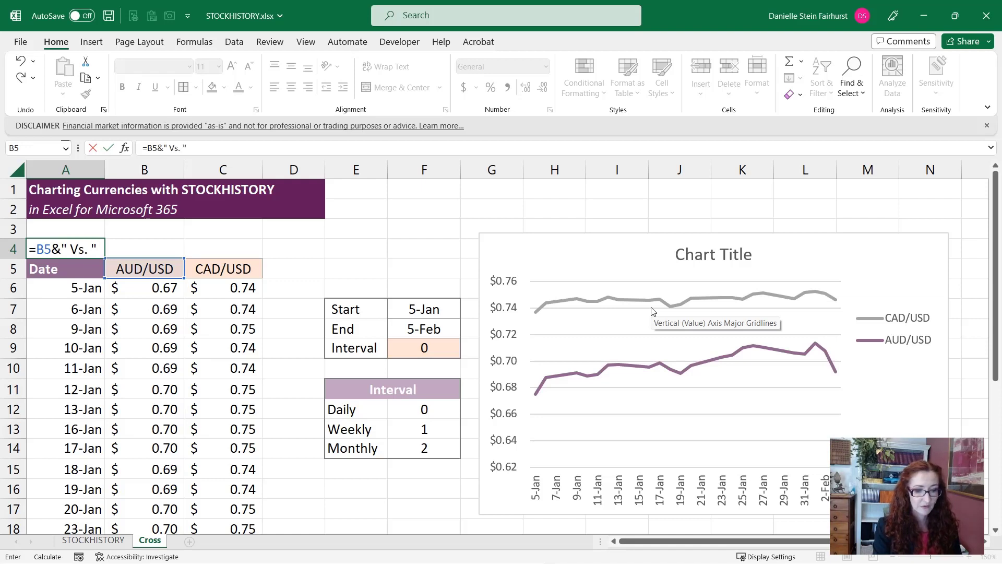
pyautogui.write('. "&')
pyautogui.press('Right')
pyautogui.press('Right')
pyautogui.press('Down')
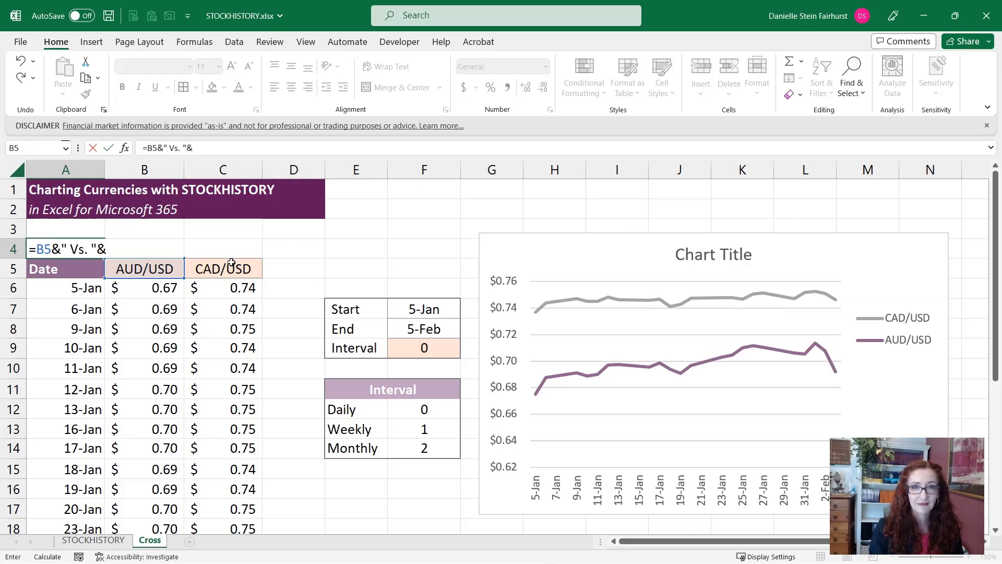
pyautogui.hotkey('ctrl', 'Return')
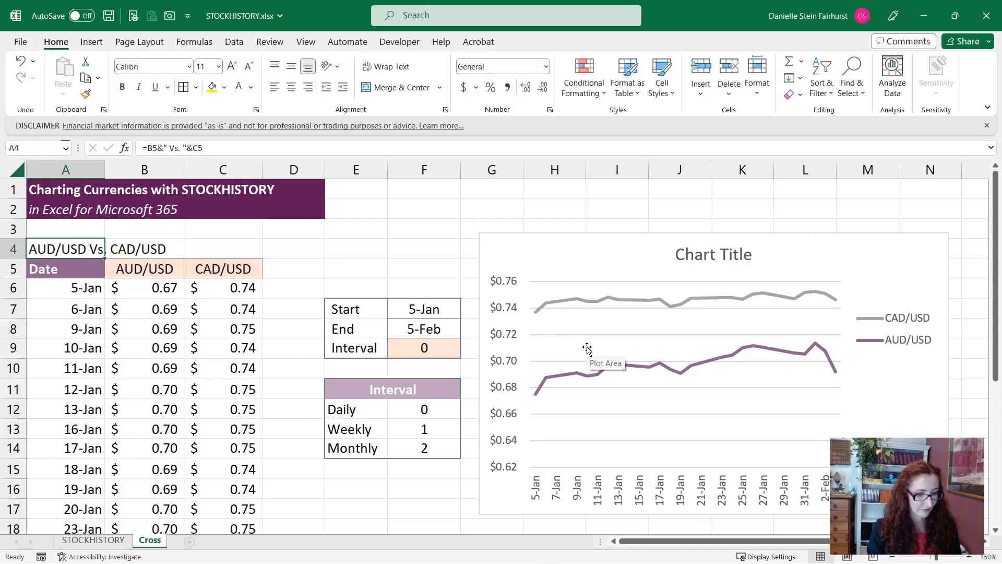
# Append &" Currency Cross Rates" to the A4 caption formula
pyautogui.press('F2')
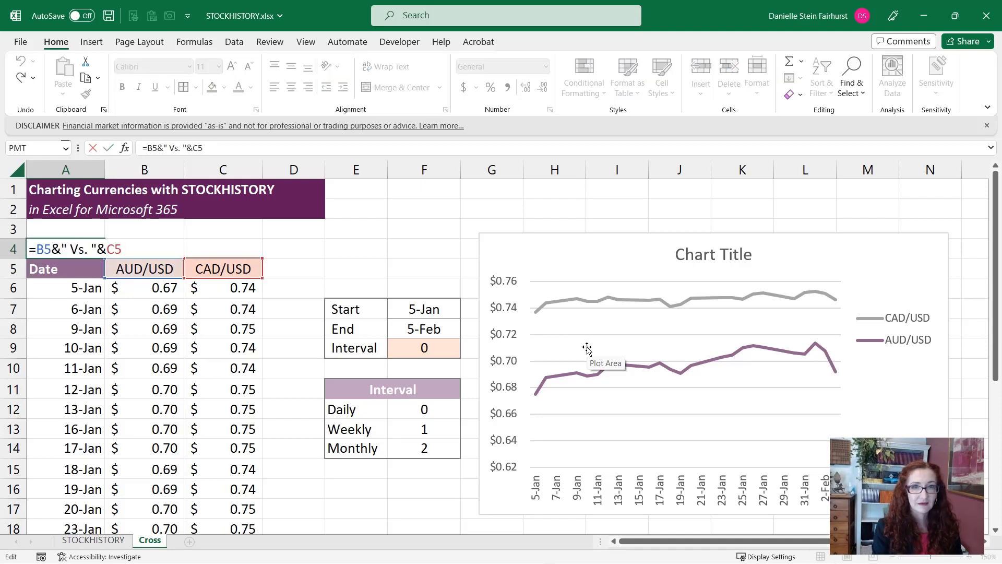
pyautogui.write('&"')
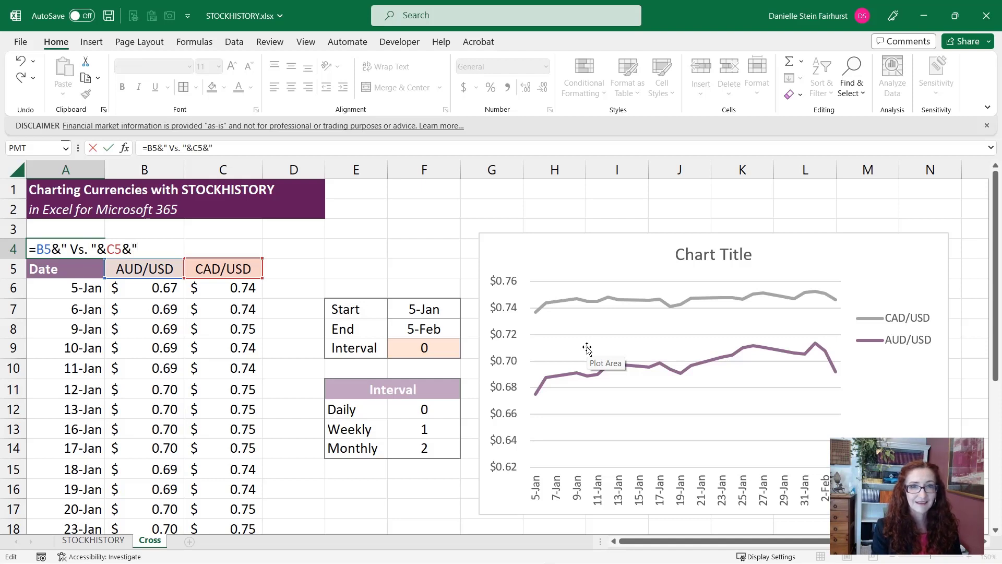
pyautogui.write(' Currency')
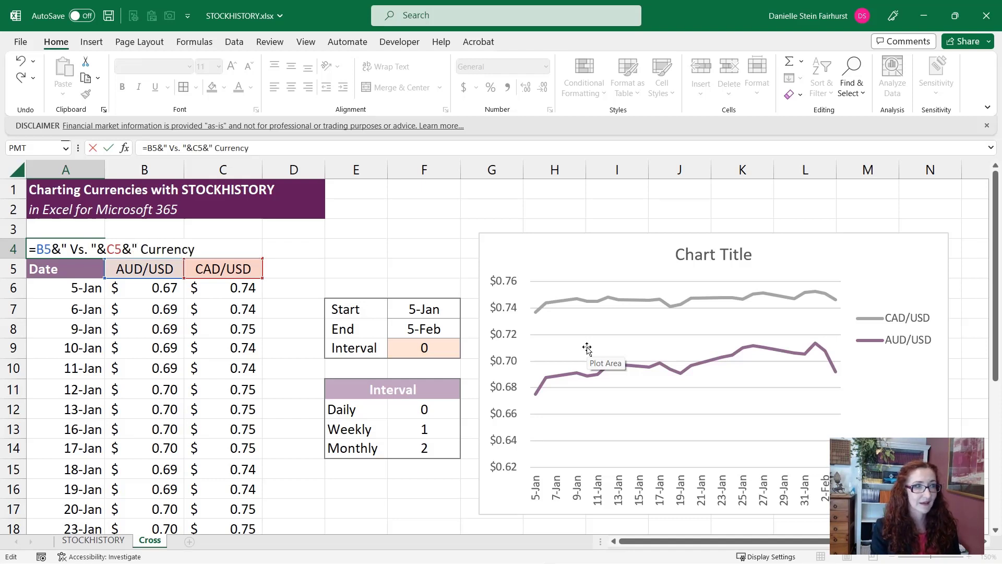
pyautogui.write(' Cross Rates')
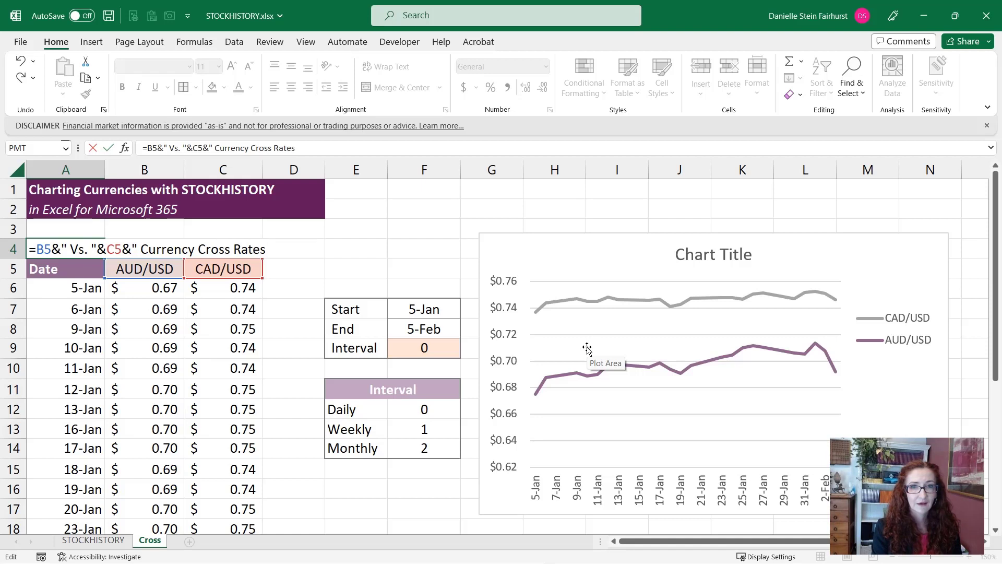
pyautogui.write('"')
pyautogui.press('Return')
pyautogui.press('Up')
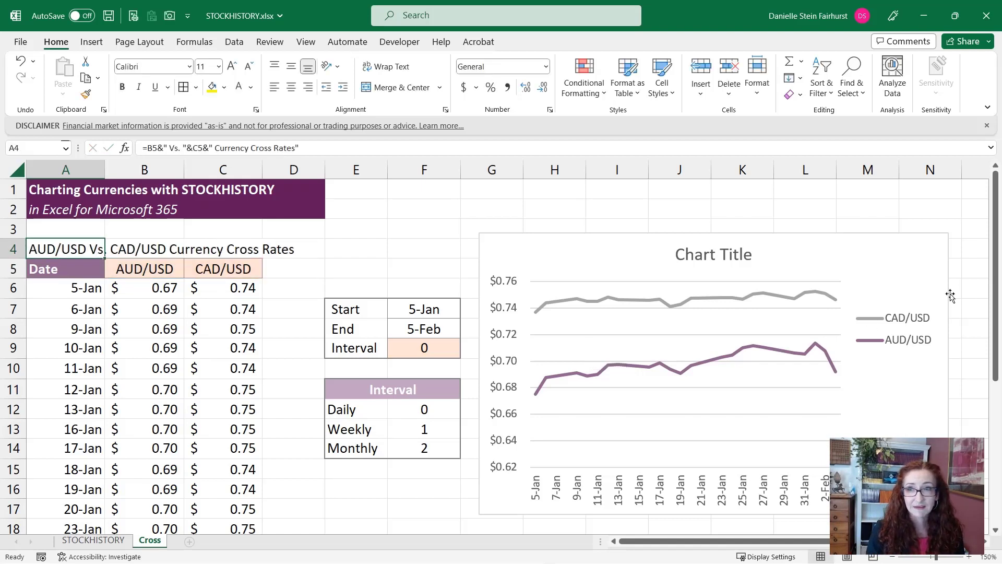
# Link the chart title to =Cross!$A$4 so it reads 'AUD/USD Vs. CAD/USD Currency Cross Rates'
pyautogui.click(731, 259)
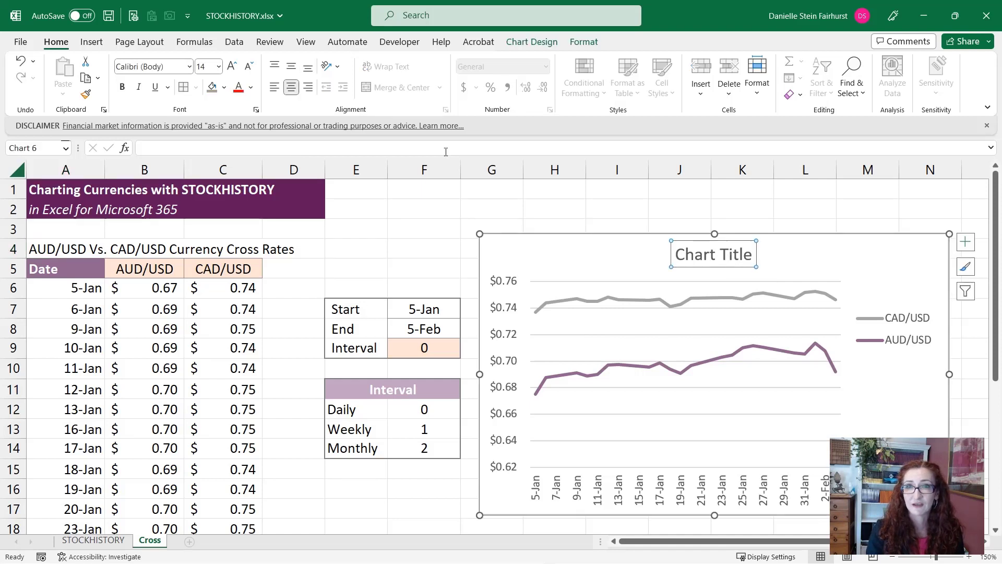
pyautogui.click(418, 151)
pyautogui.write('=')
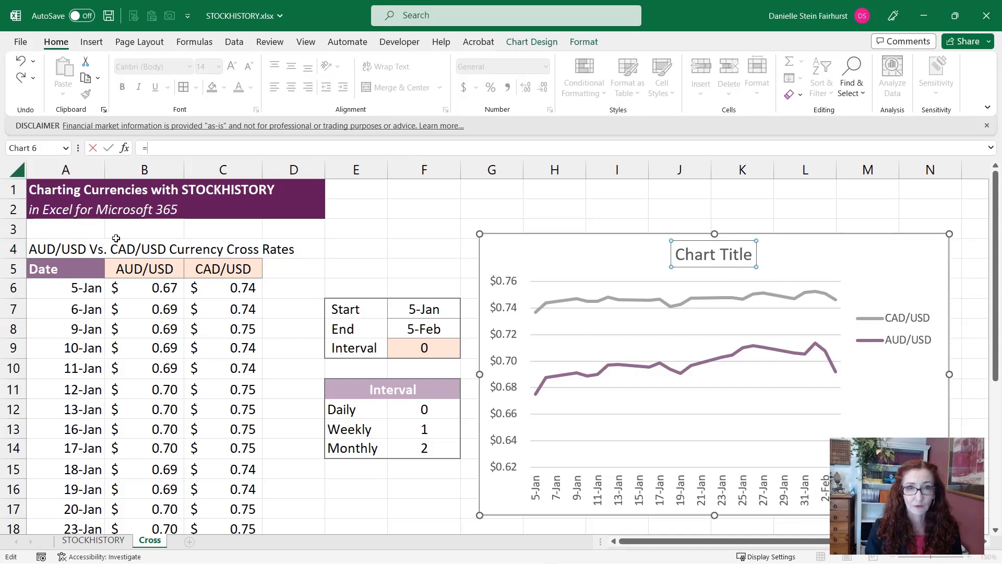
pyautogui.click(84, 251)
pyautogui.press('Return')
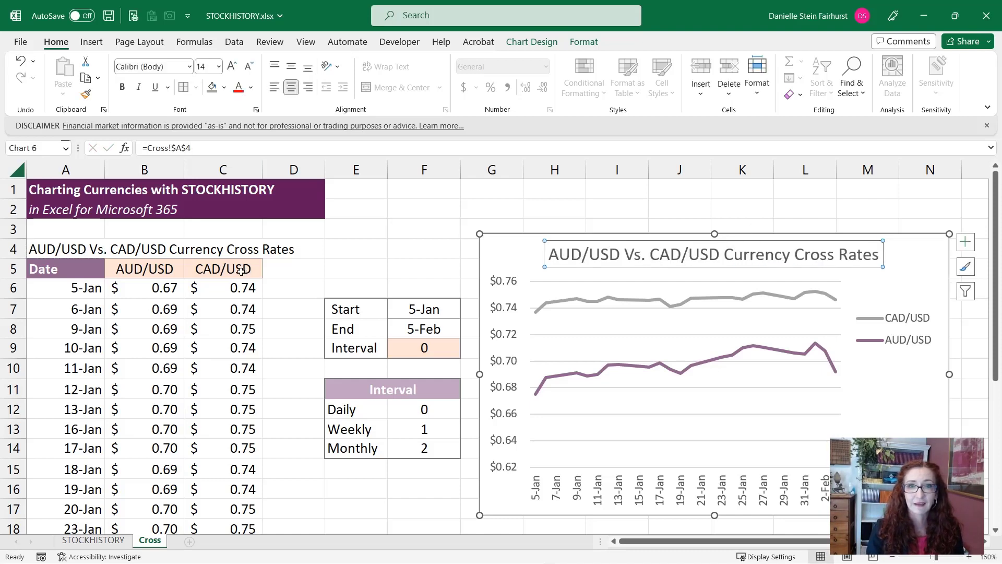
# Change the C5 header from CAD/USD to GBP/USD and check the updated A4 caption formula
pyautogui.click(244, 270)
pyautogui.click(155, 148)
pyautogui.doubleClick(155, 148)
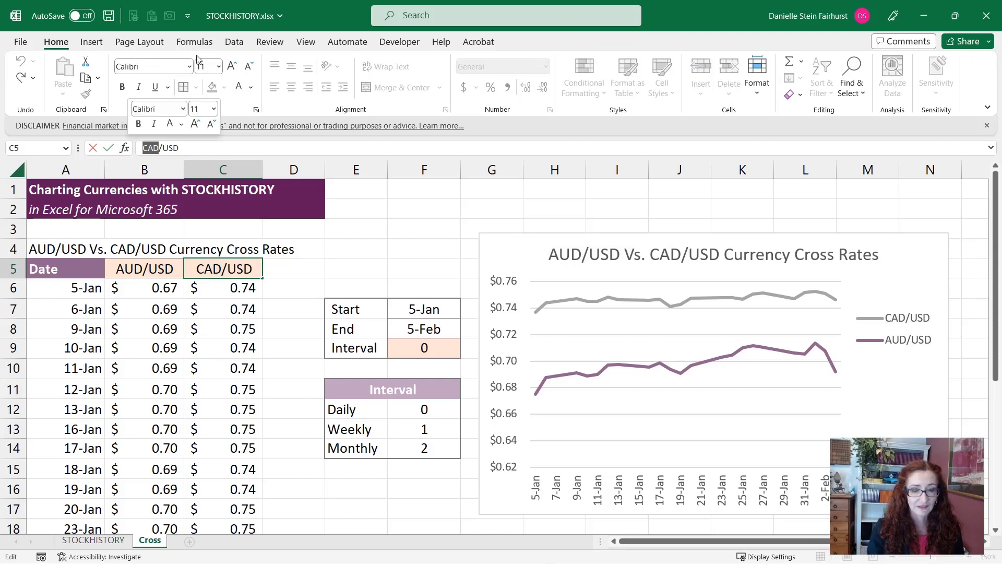
pyautogui.write('GBP')
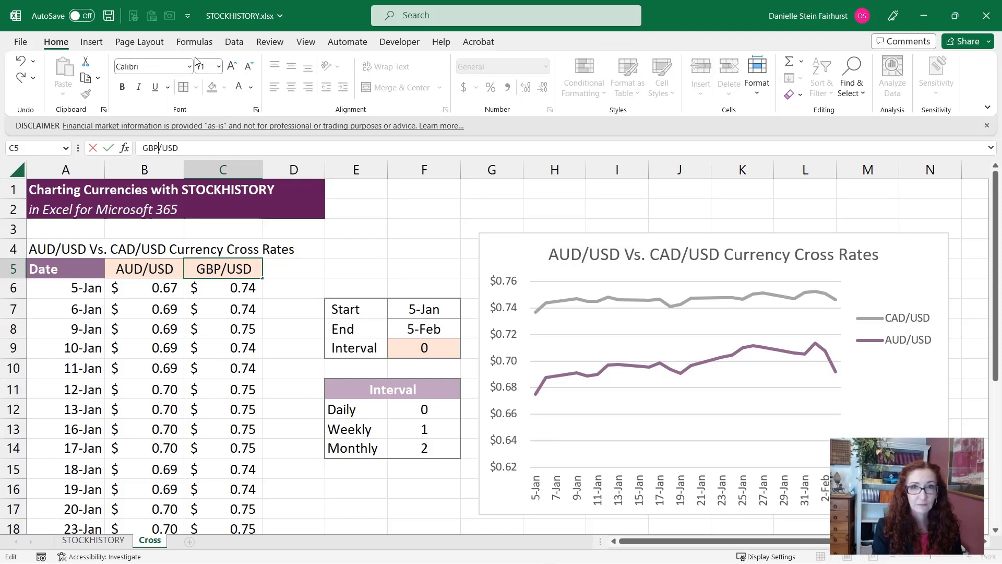
pyautogui.press('Return')
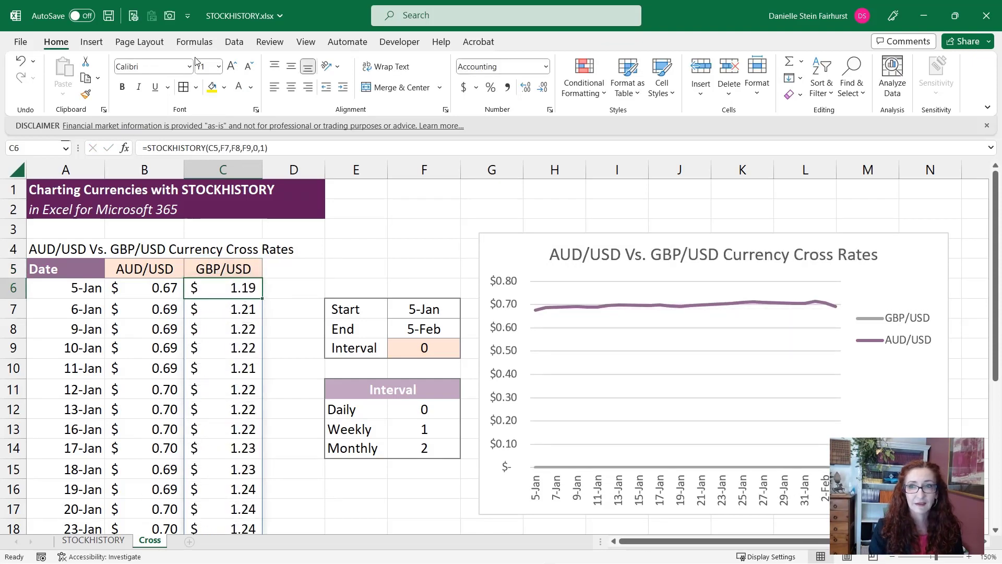
pyautogui.press('Up')
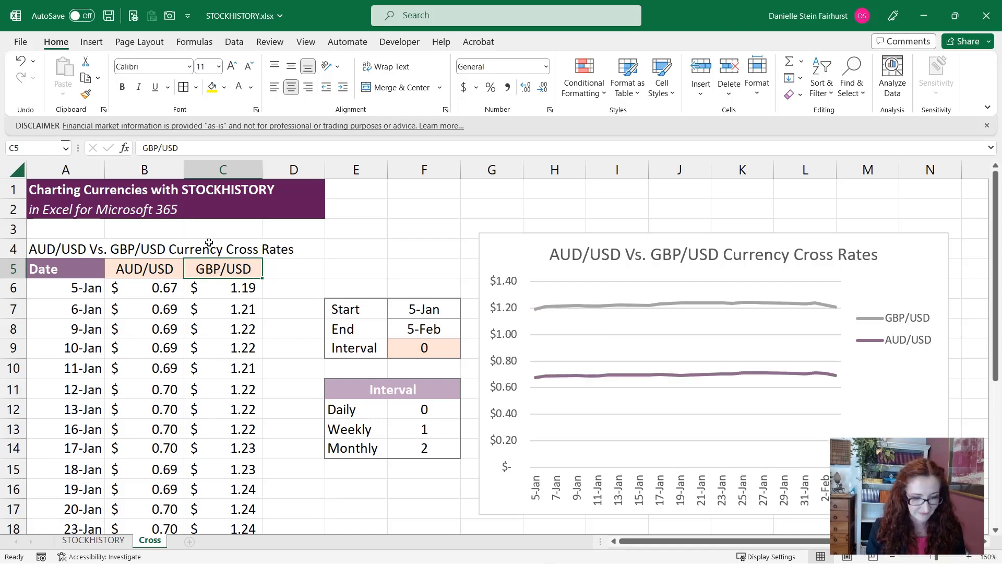
pyautogui.click(78, 249)
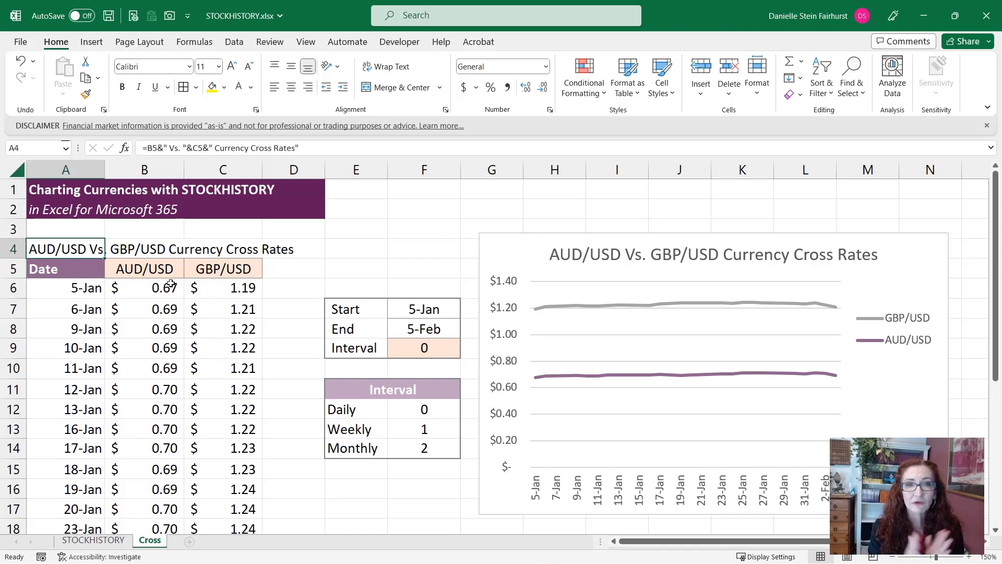